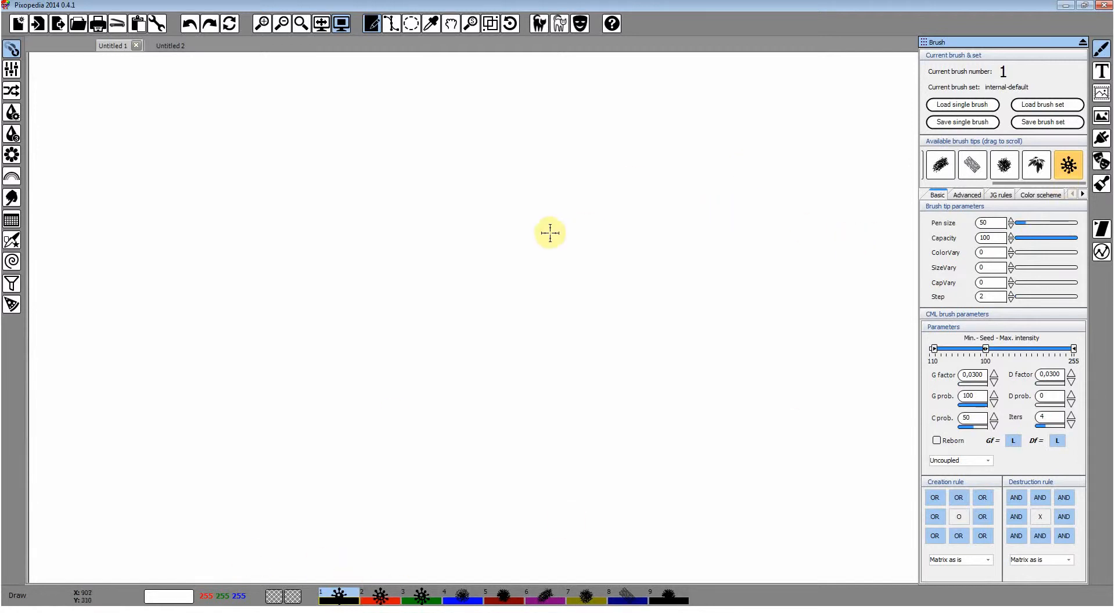
- Review the current brush's basic and advanced parameters and its color scheme
left_click(966, 195)
left_click(937, 195)
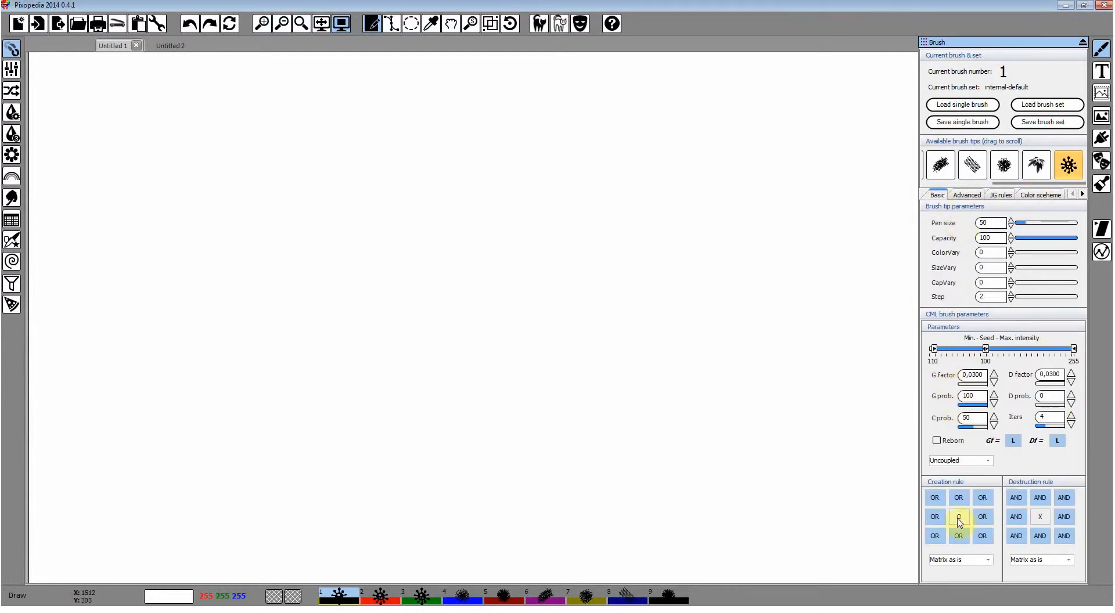
left_click(1052, 196)
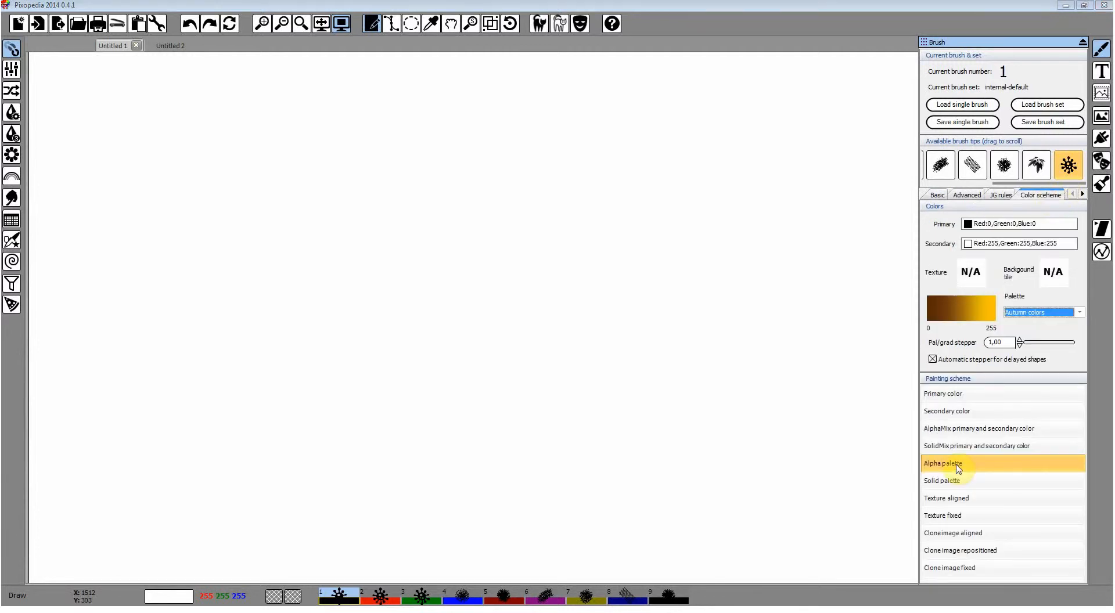
left_click(941, 195)
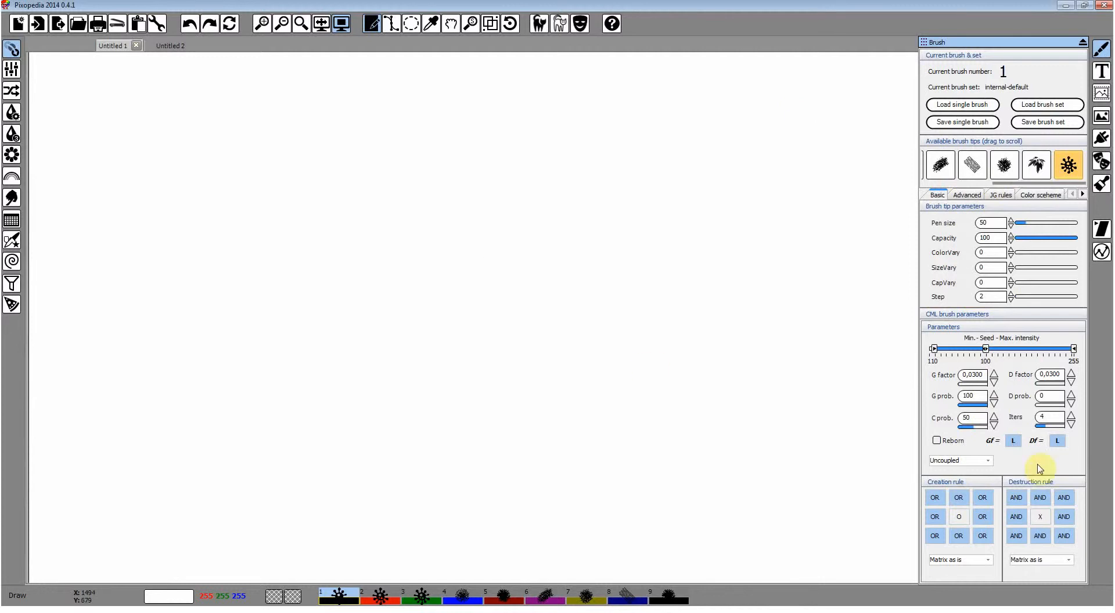
- Paint two separate freehand test strokes with the CML brush, undoing each one
mouse_move(433, 366)
left_mouse_down()
mouse_move(466, 317)
mouse_move(600, 229)
mouse_move(665, 230)
mouse_move(701, 262)
mouse_move(710, 299)
mouse_move(704, 322)
mouse_move(650, 357)
mouse_move(583, 375)
mouse_move(484, 427)
mouse_move(390, 415)
mouse_move(366, 389)
mouse_move(359, 326)
mouse_move(441, 197)
mouse_move(475, 176)
mouse_move(579, 152)
mouse_move(748, 198)
left_mouse_up()
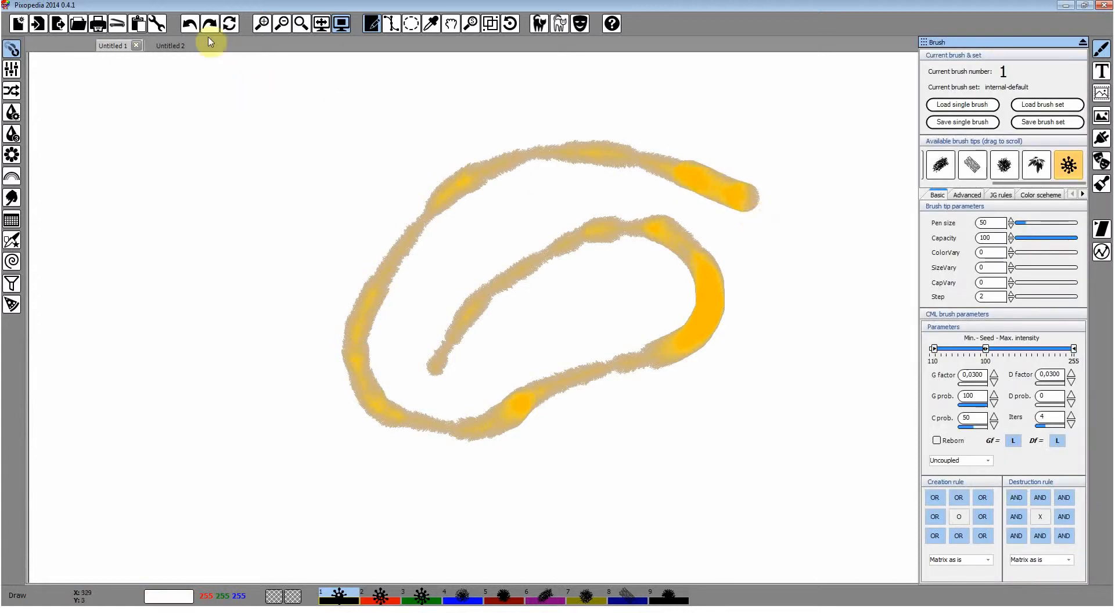
left_click(189, 23)
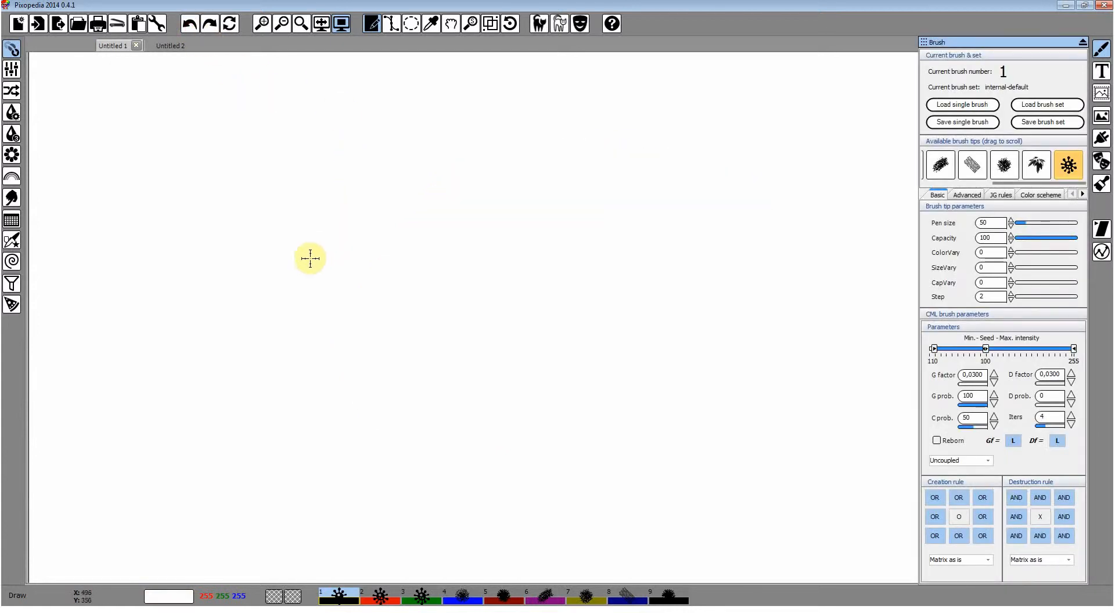
mouse_move(308, 256)
left_mouse_down()
mouse_move(391, 194)
mouse_move(518, 159)
mouse_move(570, 205)
mouse_move(513, 217)
mouse_move(430, 263)
mouse_move(428, 306)
mouse_move(503, 303)
mouse_move(667, 233)
mouse_move(716, 250)
mouse_move(708, 307)
mouse_move(505, 332)
mouse_move(439, 356)
mouse_move(402, 428)
mouse_move(458, 447)
mouse_move(711, 381)
mouse_move(755, 400)
mouse_move(744, 459)
mouse_move(676, 472)
mouse_move(660, 426)
mouse_move(687, 428)
mouse_move(537, 463)
mouse_move(524, 445)
mouse_move(587, 373)
mouse_move(573, 339)
mouse_move(537, 323)
mouse_move(530, 306)
mouse_move(553, 222)
mouse_move(487, 236)
mouse_move(449, 286)
mouse_move(457, 322)
mouse_move(389, 317)
mouse_move(344, 334)
mouse_move(334, 365)
mouse_move(426, 361)
mouse_move(477, 374)
mouse_move(633, 308)
mouse_move(656, 273)
mouse_move(655, 237)
mouse_move(591, 145)
mouse_move(486, 106)
mouse_move(416, 108)
mouse_move(353, 150)
mouse_move(341, 180)
mouse_move(360, 214)
mouse_move(484, 172)
mouse_move(630, 183)
mouse_move(760, 169)
mouse_move(782, 193)
mouse_move(781, 220)
left_mouse_up()
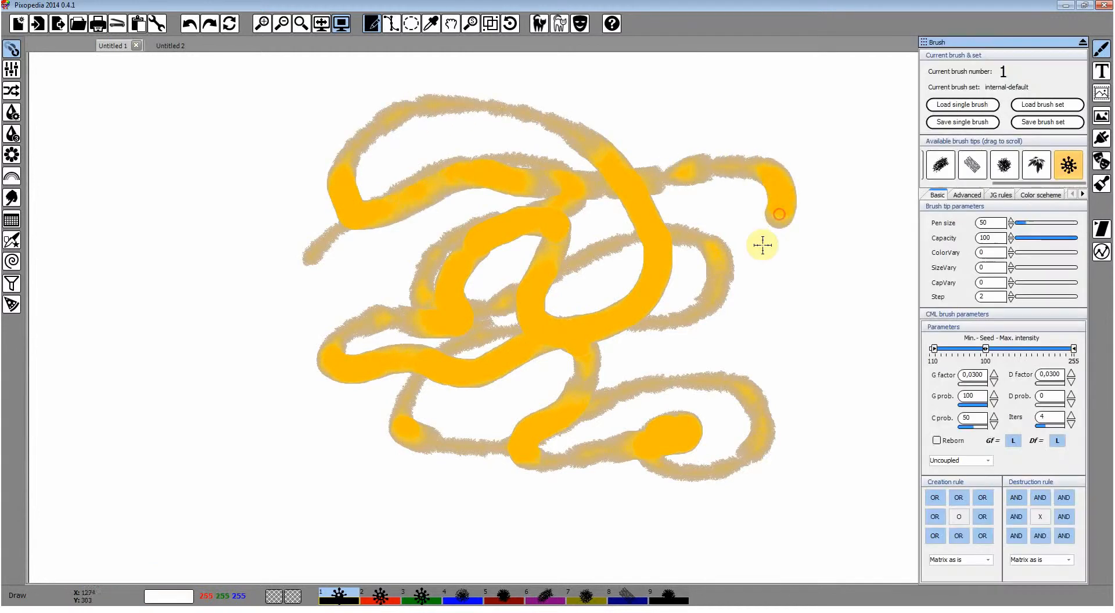
left_click(192, 24)
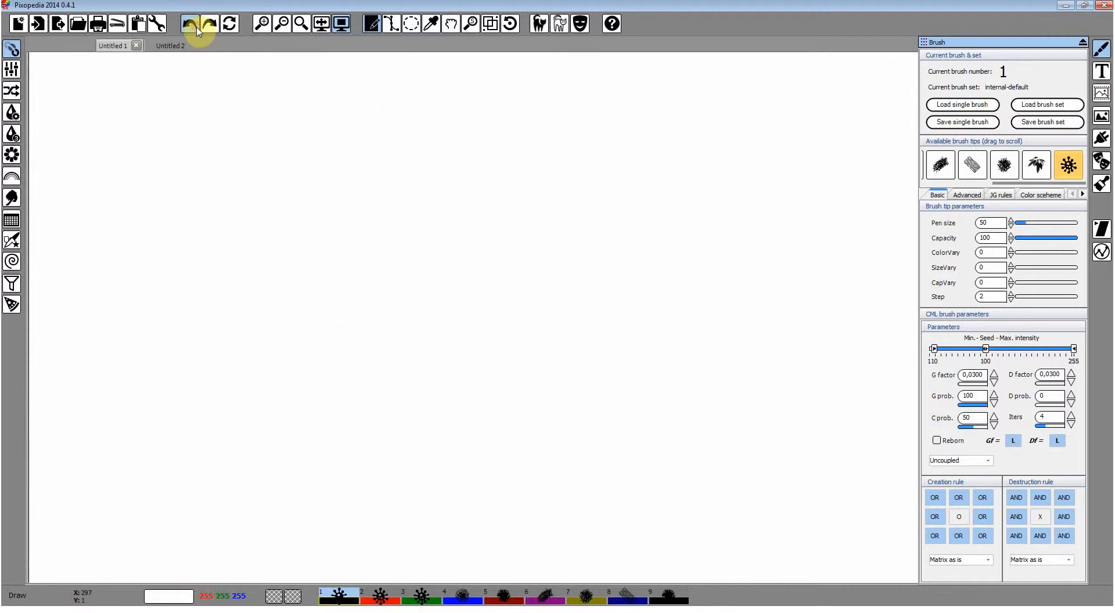
- Enable brush bumping and soft bumping, and try them with a long freehand stroke that is undone
left_click(959, 197)
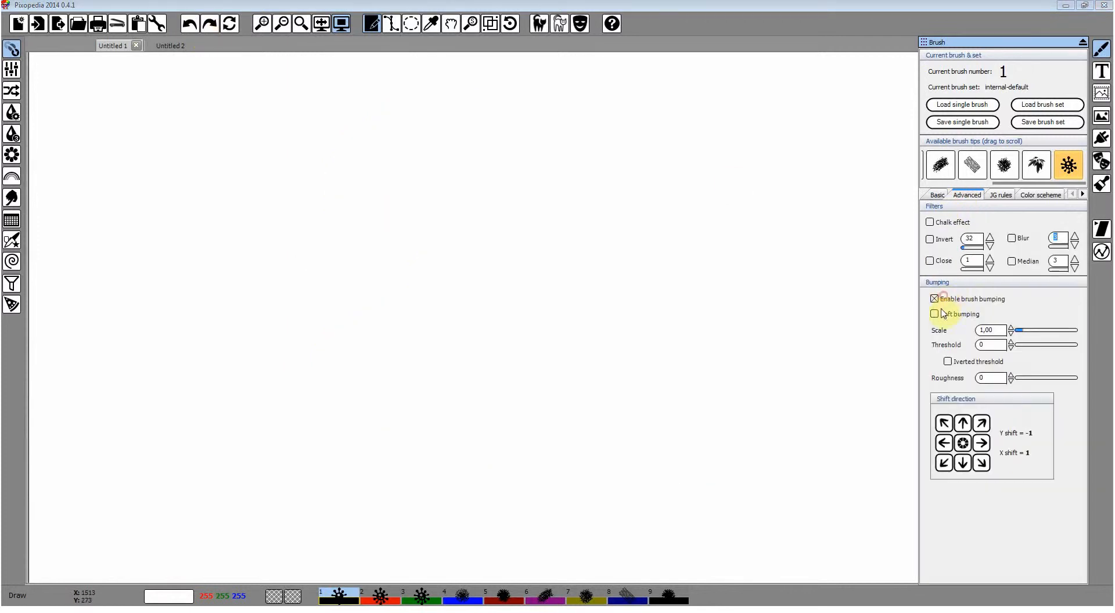
mouse_move(359, 311)
left_mouse_down()
mouse_move(497, 196)
mouse_move(540, 226)
mouse_move(497, 273)
mouse_move(502, 310)
mouse_move(576, 300)
mouse_move(620, 275)
mouse_move(686, 285)
mouse_move(627, 332)
mouse_move(628, 365)
mouse_move(600, 409)
mouse_move(388, 374)
mouse_move(374, 387)
mouse_move(496, 424)
mouse_move(590, 436)
mouse_move(640, 427)
mouse_move(702, 382)
mouse_move(736, 330)
mouse_move(747, 229)
mouse_move(721, 170)
mouse_move(584, 132)
mouse_move(485, 120)
mouse_move(414, 134)
mouse_move(340, 173)
mouse_move(321, 205)
mouse_move(315, 256)
mouse_move(352, 213)
mouse_move(319, 260)
mouse_move(318, 293)
mouse_move(371, 249)
mouse_move(420, 243)
mouse_move(449, 288)
mouse_move(483, 214)
mouse_move(506, 204)
mouse_move(680, 219)
mouse_move(722, 203)
mouse_move(803, 227)
mouse_move(823, 289)
mouse_move(738, 460)
mouse_move(612, 479)
mouse_move(531, 448)
mouse_move(459, 398)
mouse_move(397, 383)
mouse_move(340, 405)
mouse_move(383, 424)
mouse_move(486, 364)
left_mouse_up()
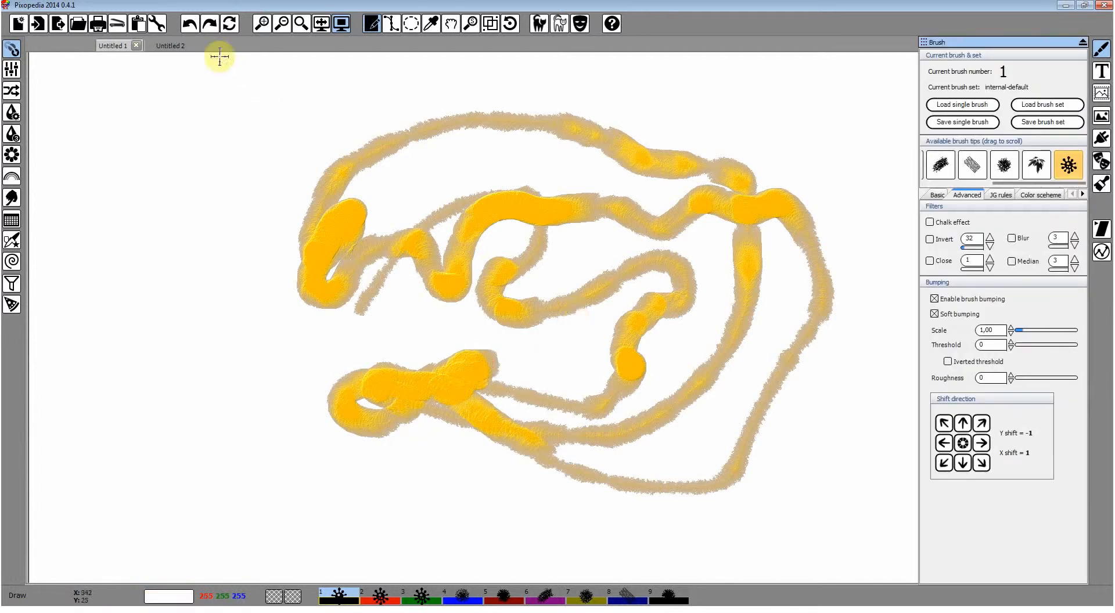
left_click(191, 26)
- Paint a winding test stroke, and a second short one beside it with the maximum intensity lowered to 175
left_click(935, 196)
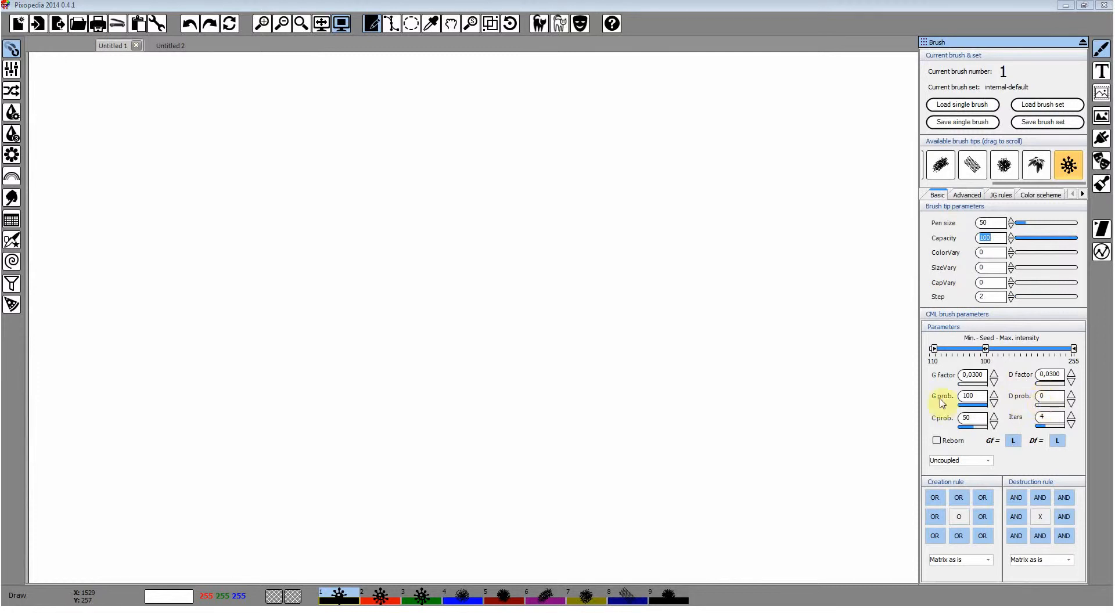
mouse_move(598, 389)
left_mouse_down()
mouse_move(670, 277)
mouse_move(655, 306)
mouse_move(674, 330)
mouse_move(694, 336)
mouse_move(715, 313)
mouse_move(719, 275)
mouse_move(671, 207)
mouse_move(522, 234)
mouse_move(460, 210)
mouse_move(403, 204)
mouse_move(369, 215)
mouse_move(365, 262)
mouse_move(376, 269)
mouse_move(440, 262)
mouse_move(512, 303)
mouse_move(546, 282)
mouse_move(574, 300)
mouse_move(555, 335)
mouse_move(507, 347)
mouse_move(476, 396)
mouse_move(535, 387)
mouse_move(630, 419)
left_mouse_up()
right_click(630, 419)
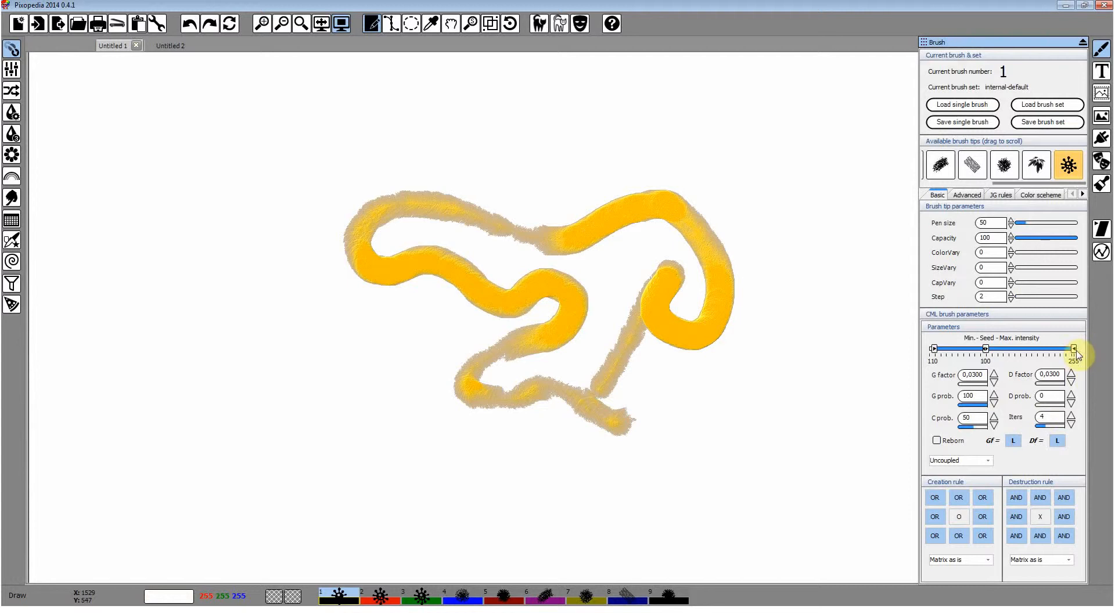
mouse_move(716, 462)
left_mouse_down()
mouse_move(751, 389)
mouse_move(799, 345)
mouse_move(759, 403)
mouse_move(786, 422)
mouse_move(827, 381)
left_mouse_up()
right_click(827, 381)
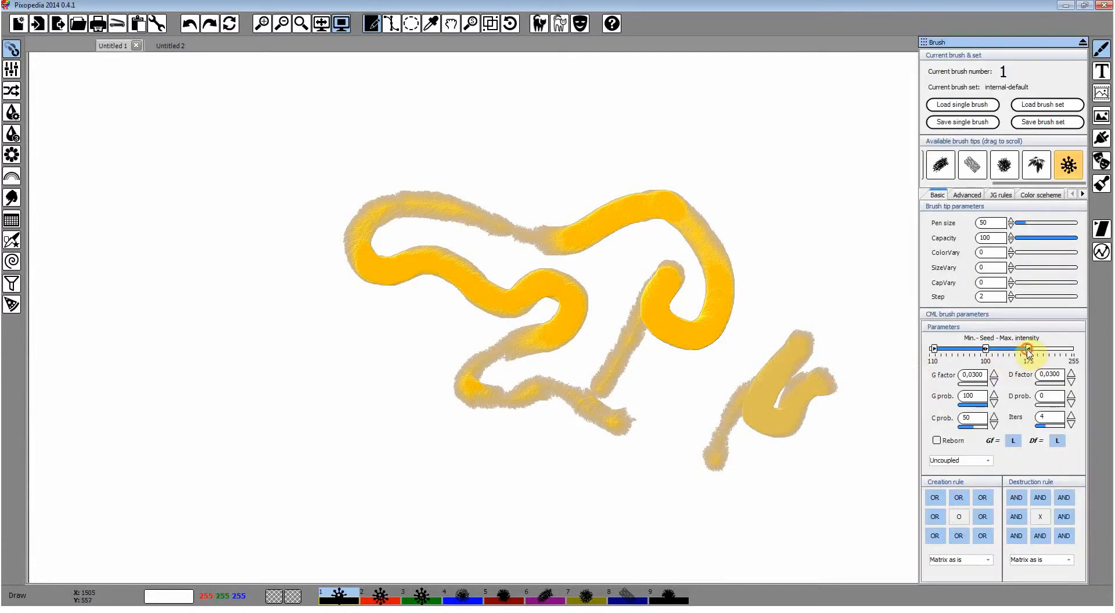
- Restore the maximum intensity to 255, and paint a long freehand stroke around the existing ones with G prob. set to 43
left_click_drag(1028, 349, 1073, 350)
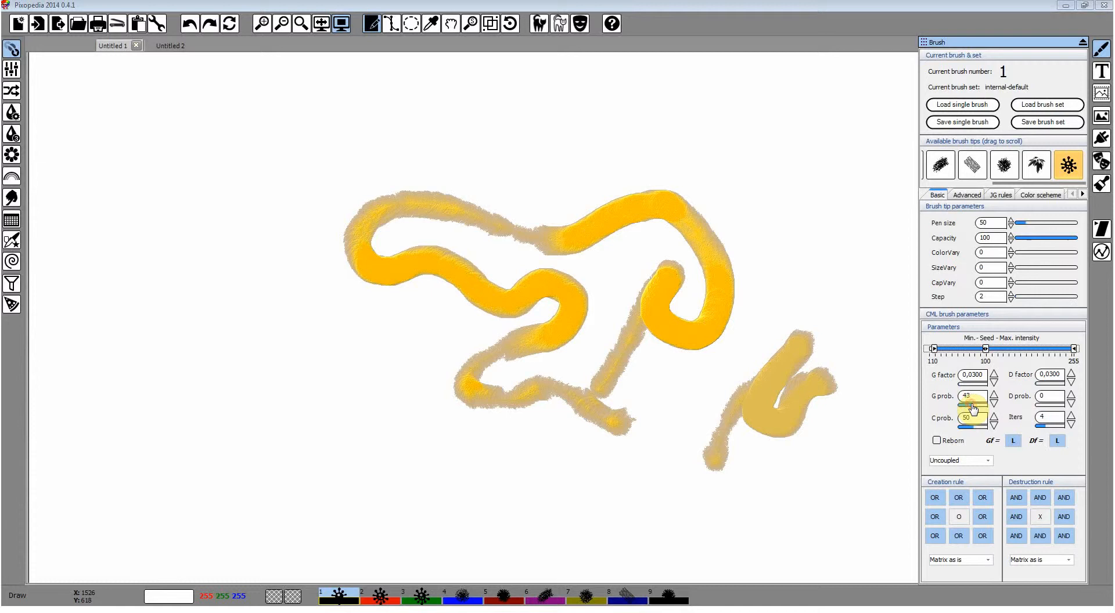
mouse_move(289, 459)
left_mouse_down()
mouse_move(296, 275)
mouse_move(309, 342)
mouse_move(347, 399)
mouse_move(330, 382)
mouse_move(349, 356)
mouse_move(403, 415)
mouse_move(453, 437)
mouse_move(557, 447)
mouse_move(511, 460)
mouse_move(501, 481)
mouse_move(600, 471)
mouse_move(646, 482)
mouse_move(634, 478)
mouse_move(653, 464)
mouse_move(682, 399)
mouse_move(827, 262)
mouse_move(809, 293)
mouse_move(776, 262)
mouse_move(776, 228)
left_mouse_up()
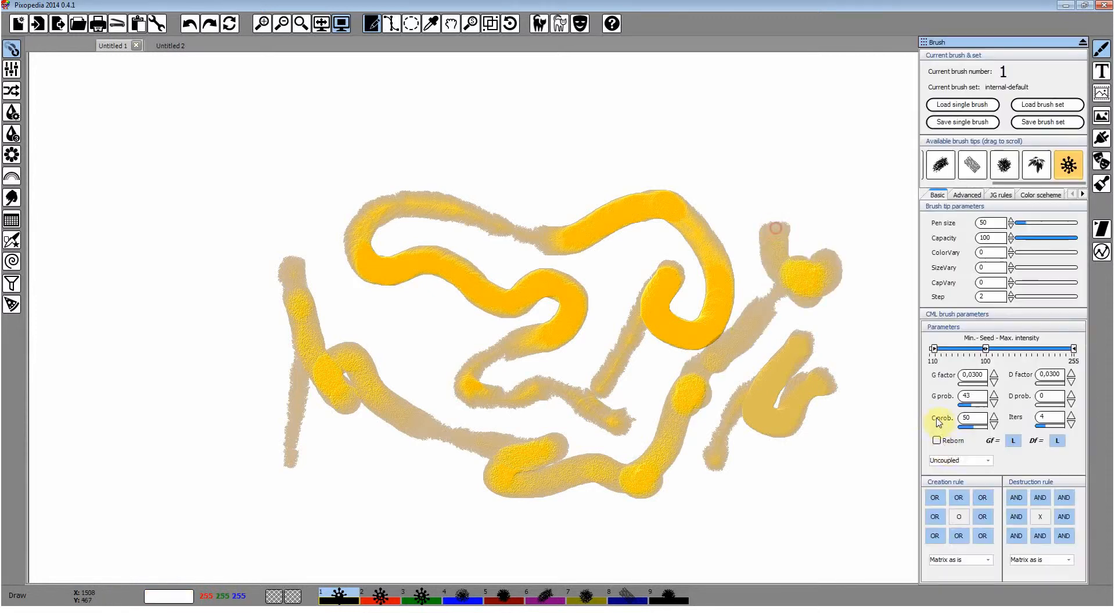
- Set D prob. to 56, clear the canvas, and paint a winding test stroke in the middle
left_click_drag(1043, 410, 1046, 410)
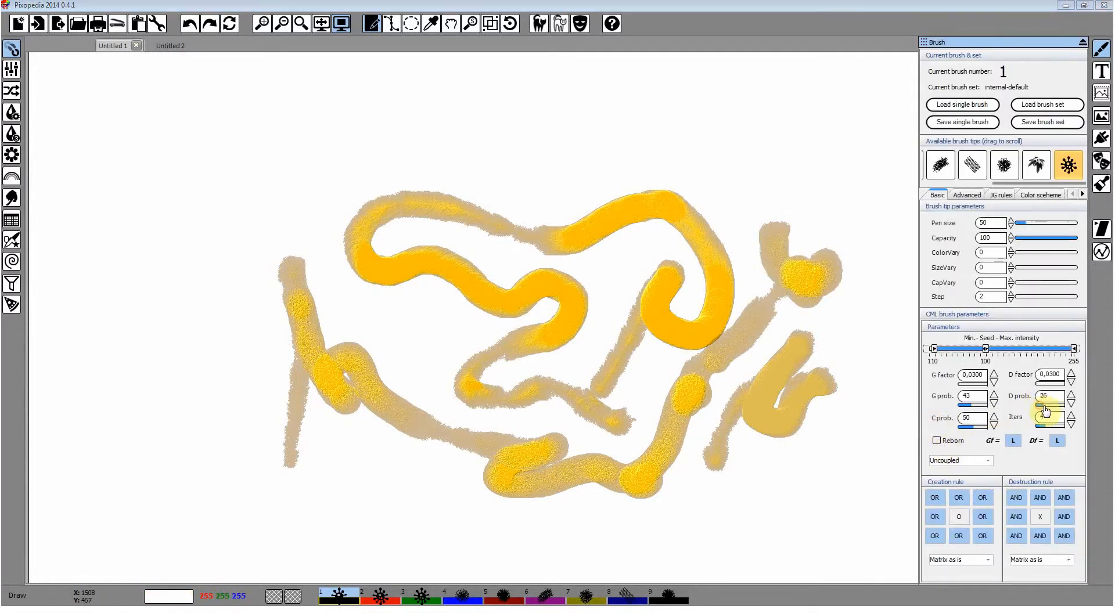
left_click(190, 24)
left_click(230, 24)
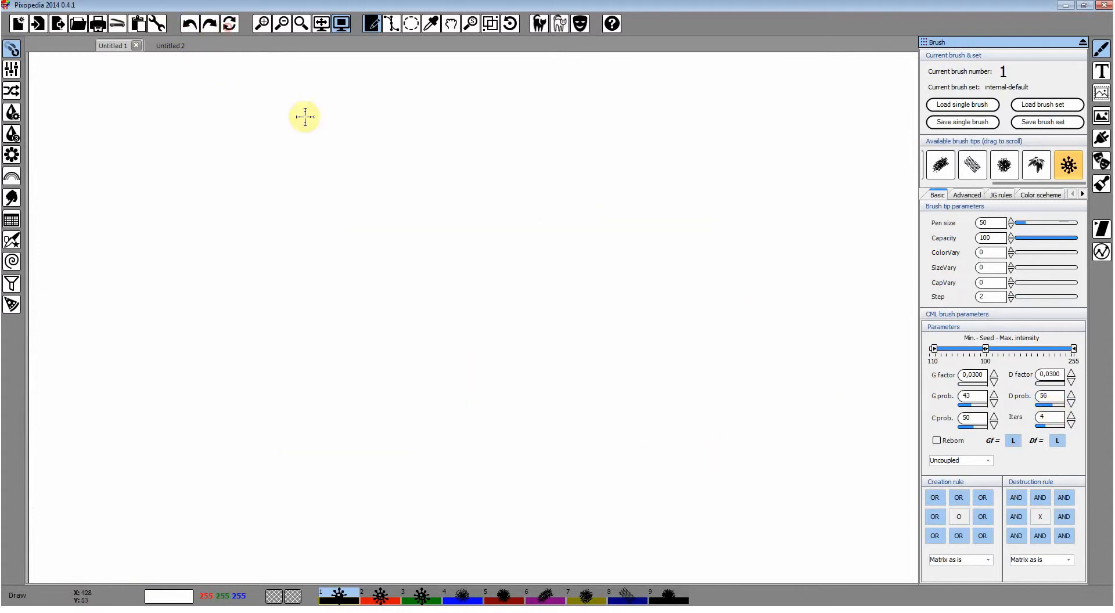
mouse_move(399, 320)
left_mouse_down()
mouse_move(525, 222)
mouse_move(532, 288)
mouse_move(518, 297)
mouse_move(522, 274)
mouse_move(522, 306)
mouse_move(538, 298)
mouse_move(536, 317)
mouse_move(518, 314)
mouse_move(515, 348)
mouse_move(524, 334)
mouse_move(503, 363)
mouse_move(451, 386)
mouse_move(497, 362)
mouse_move(473, 383)
mouse_move(509, 368)
mouse_move(503, 382)
mouse_move(521, 384)
mouse_move(517, 397)
mouse_move(562, 399)
mouse_move(592, 365)
mouse_move(596, 321)
mouse_move(550, 356)
mouse_move(542, 324)
mouse_move(559, 338)
mouse_move(542, 326)
mouse_move(562, 332)
mouse_move(560, 314)
mouse_move(570, 327)
mouse_move(556, 310)
mouse_move(583, 317)
mouse_move(567, 297)
mouse_move(594, 284)
mouse_move(579, 301)
mouse_move(609, 255)
mouse_move(631, 274)
mouse_move(631, 250)
mouse_move(655, 280)
mouse_move(621, 261)
mouse_move(638, 293)
mouse_move(612, 281)
mouse_move(637, 313)
mouse_move(672, 317)
mouse_move(659, 280)
mouse_move(644, 298)
mouse_move(677, 352)
mouse_move(673, 389)
mouse_move(645, 362)
mouse_move(670, 340)
mouse_move(660, 380)
mouse_move(680, 360)
mouse_move(593, 442)
mouse_move(729, 431)
mouse_move(705, 447)
mouse_move(672, 418)
mouse_move(677, 410)
mouse_move(666, 435)
mouse_move(690, 432)
mouse_move(656, 449)
mouse_move(666, 435)
mouse_move(617, 472)
left_mouse_up()
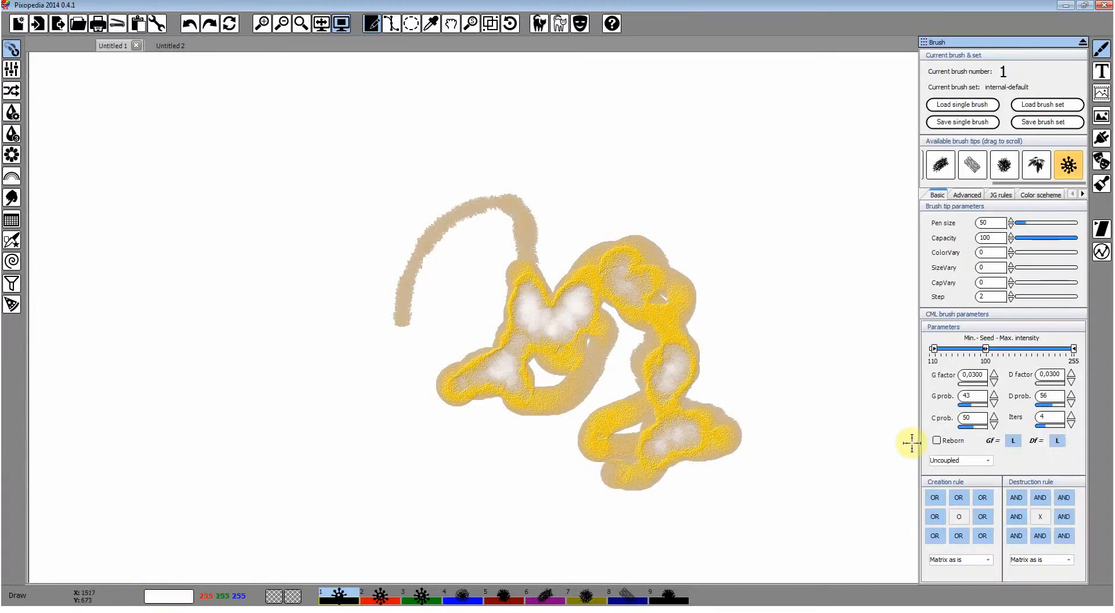
- Enable Reborn, remove the old stroke, and paint two arcs with built-up blobs, the second with G prob. 75
left_click(937, 441)
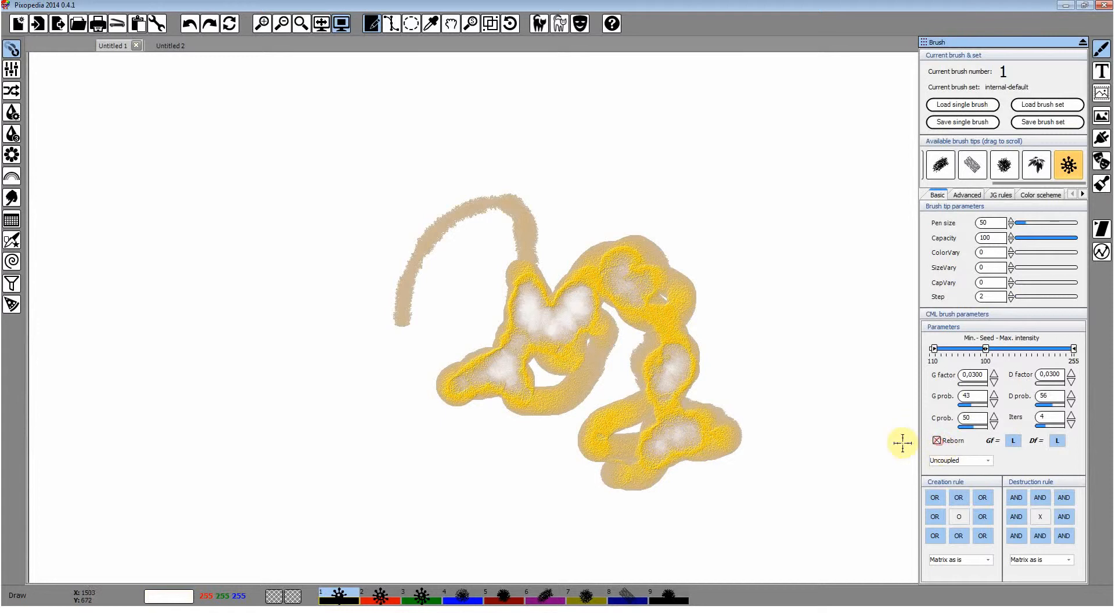
left_click(189, 23)
mouse_move(370, 277)
left_mouse_down()
mouse_move(381, 246)
mouse_move(454, 173)
mouse_move(502, 254)
mouse_move(464, 291)
mouse_move(499, 279)
mouse_move(477, 279)
mouse_move(521, 310)
mouse_move(489, 273)
left_mouse_up()
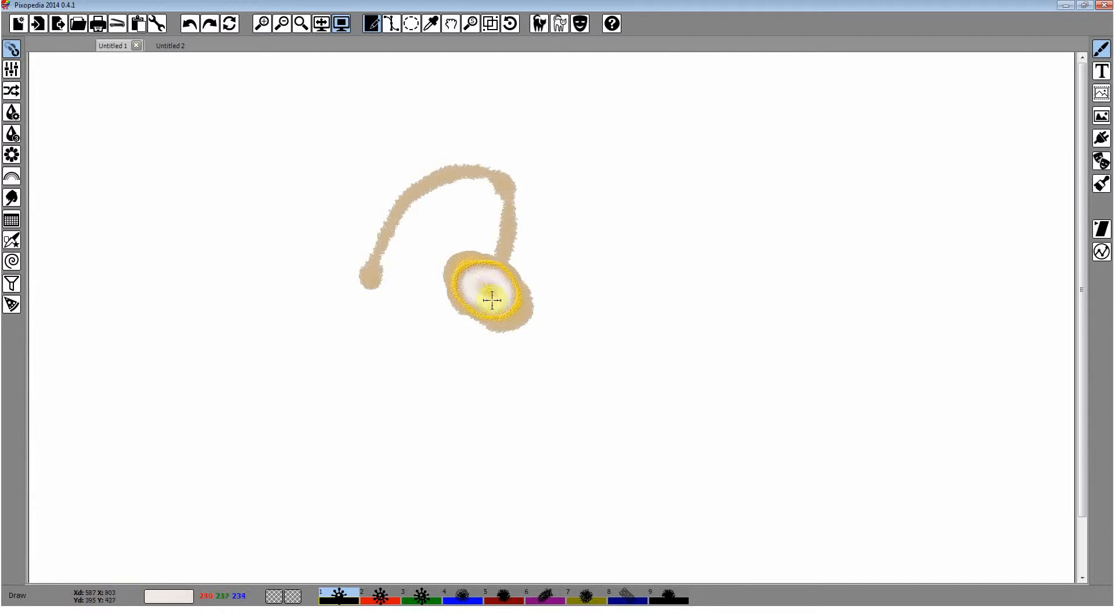
mouse_move(492, 300)
left_mouse_down()
mouse_move(498, 289)
mouse_move(476, 282)
mouse_move(512, 321)
left_mouse_up()
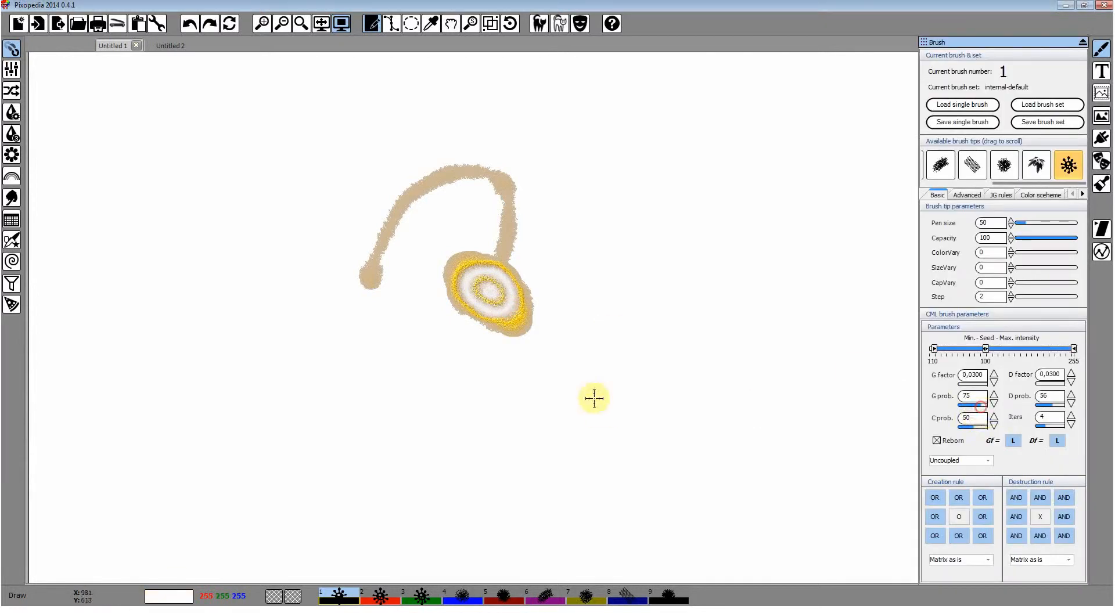
mouse_move(593, 394)
left_mouse_down()
mouse_move(639, 245)
mouse_move(693, 285)
mouse_move(700, 303)
mouse_move(698, 288)
mouse_move(686, 311)
mouse_move(710, 326)
mouse_move(688, 324)
mouse_move(705, 377)
mouse_move(697, 388)
mouse_move(696, 300)
mouse_move(711, 330)
mouse_move(694, 292)
mouse_move(702, 327)
mouse_move(692, 303)
mouse_move(696, 323)
mouse_move(710, 318)
mouse_move(702, 299)
mouse_move(683, 304)
mouse_move(705, 325)
mouse_move(713, 320)
mouse_move(682, 309)
mouse_move(819, 377)
left_mouse_up()
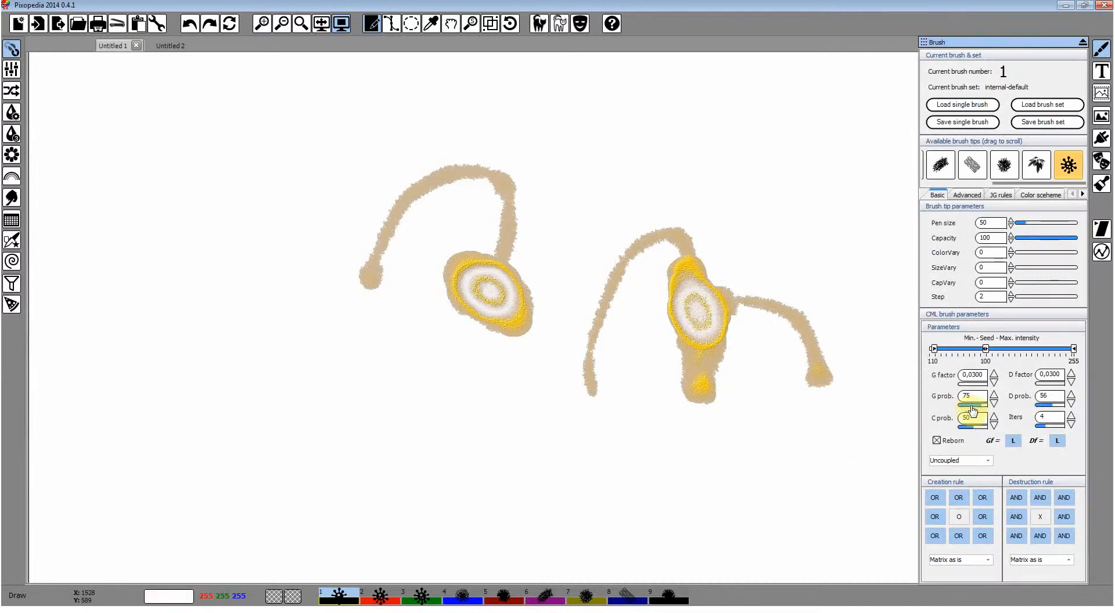
- Set G prob. to 100 and G factor to 0.07, and paint a stroke with built-up blobs along the lower canvas
left_click_drag(971, 406, 988, 410)
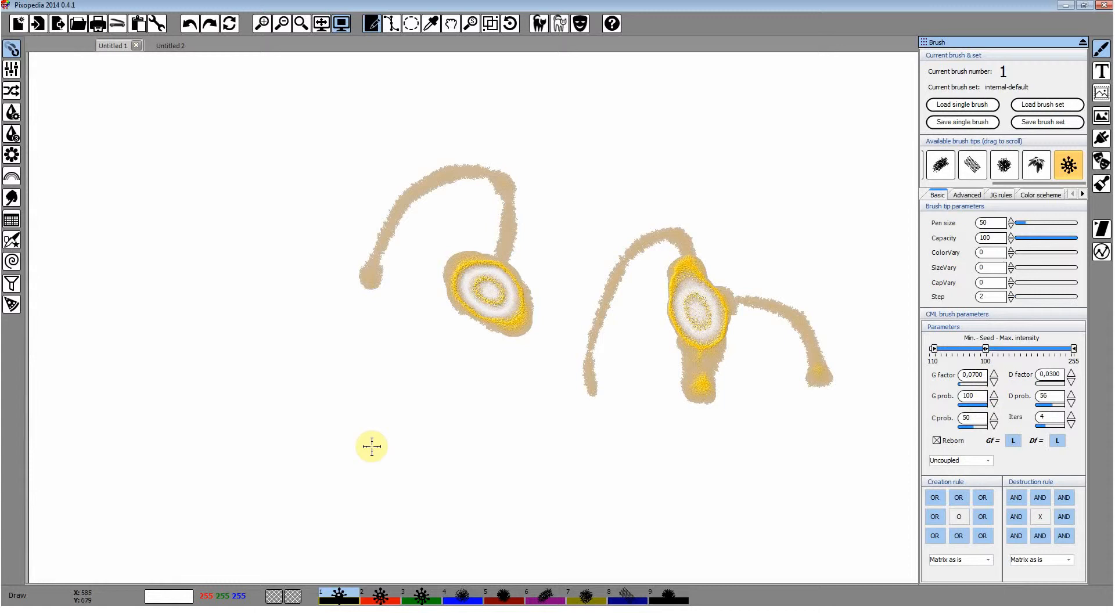
mouse_move(355, 445)
left_mouse_down()
mouse_move(456, 405)
mouse_move(509, 417)
mouse_move(521, 394)
left_mouse_up()
mouse_move(584, 446)
left_mouse_down()
mouse_move(667, 447)
mouse_move(625, 452)
mouse_move(672, 439)
mouse_move(622, 446)
mouse_move(639, 452)
mouse_move(690, 444)
left_mouse_up()
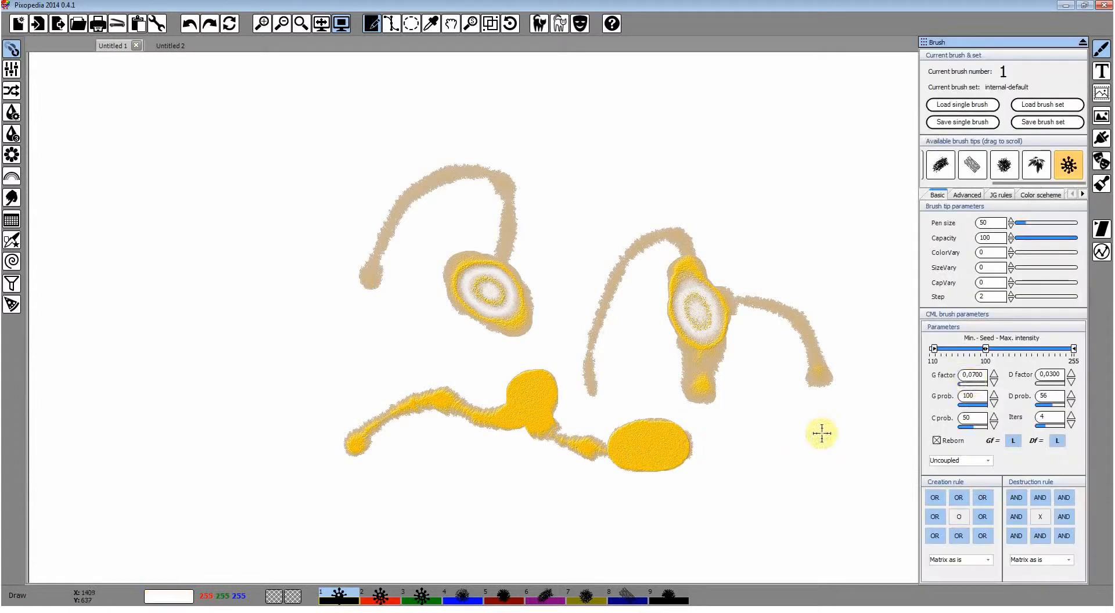
- Paint a short stroke at the canvas's upper right with G prob. 71, and another at its left with D prob. 94
mouse_move(651, 188)
left_mouse_down()
mouse_move(777, 191)
mouse_move(845, 264)
left_mouse_up()
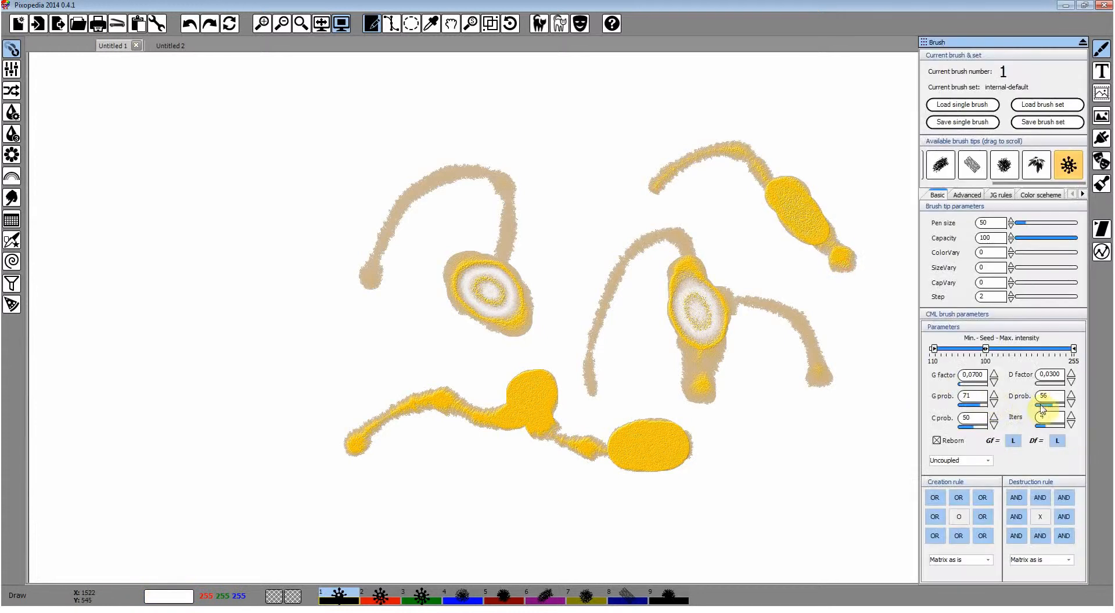
mouse_move(231, 348)
left_mouse_down()
mouse_move(298, 306)
mouse_move(302, 333)
mouse_move(420, 334)
mouse_move(374, 348)
mouse_move(327, 315)
mouse_move(313, 332)
mouse_move(325, 356)
mouse_move(348, 346)
mouse_move(307, 353)
mouse_move(348, 380)
mouse_move(345, 399)
mouse_move(344, 367)
mouse_move(333, 404)
mouse_move(369, 435)
mouse_move(351, 386)
mouse_move(382, 415)
mouse_move(390, 404)
mouse_move(342, 395)
mouse_move(372, 411)
mouse_move(406, 387)
mouse_move(383, 399)
left_mouse_up()
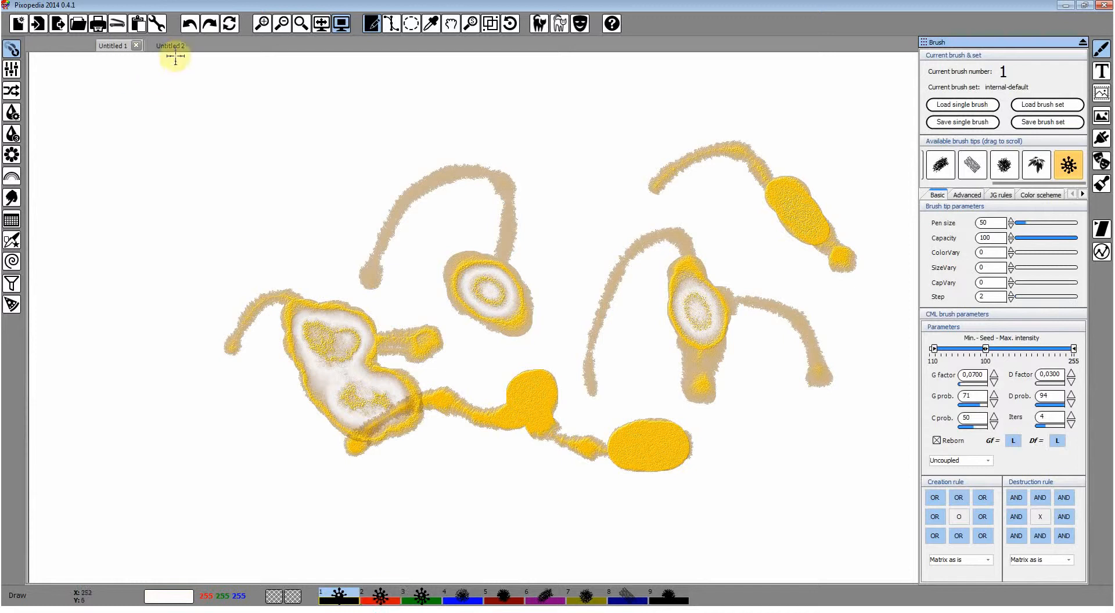
- Enable the brush's Invert filter at 32 and paint a freehand stroke over the right part of the canvas
left_click(965, 195)
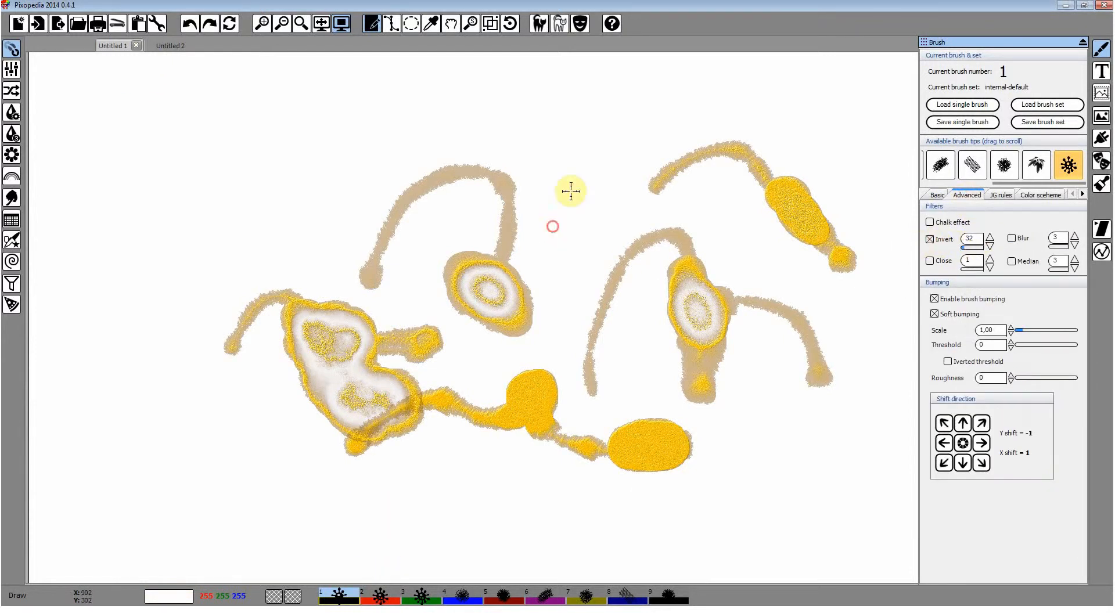
mouse_move(571, 191)
left_mouse_down()
mouse_move(595, 210)
mouse_move(586, 288)
mouse_move(691, 211)
mouse_move(744, 236)
mouse_move(770, 286)
mouse_move(816, 290)
mouse_move(788, 380)
mouse_move(831, 381)
left_mouse_up()
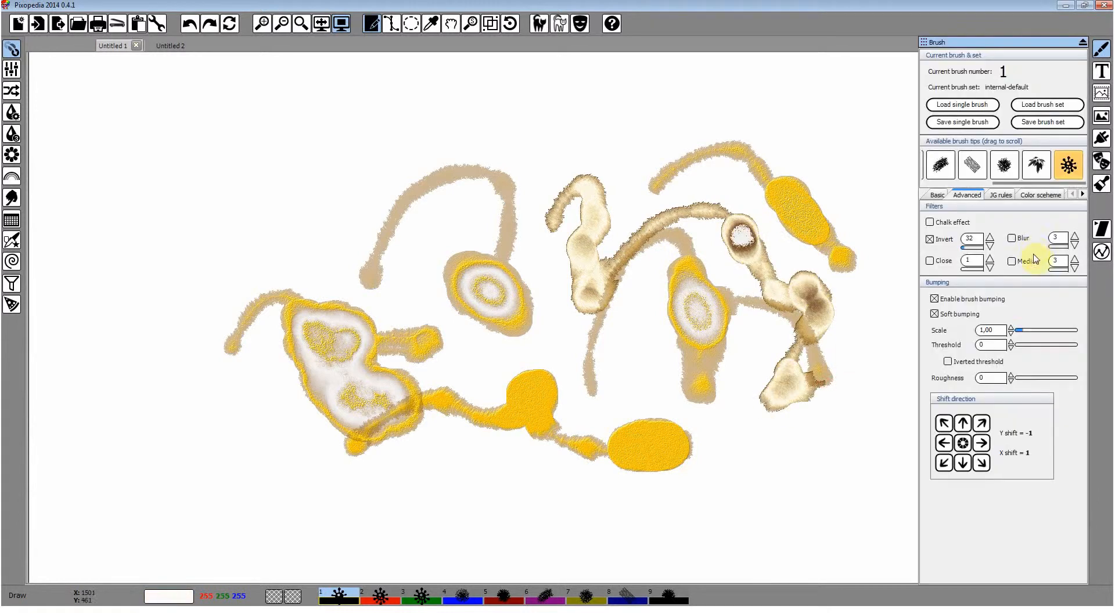
- Enable the Blur filter with both bumping options off, test it with freehand strokes, and clear the canvas
left_click(1020, 240)
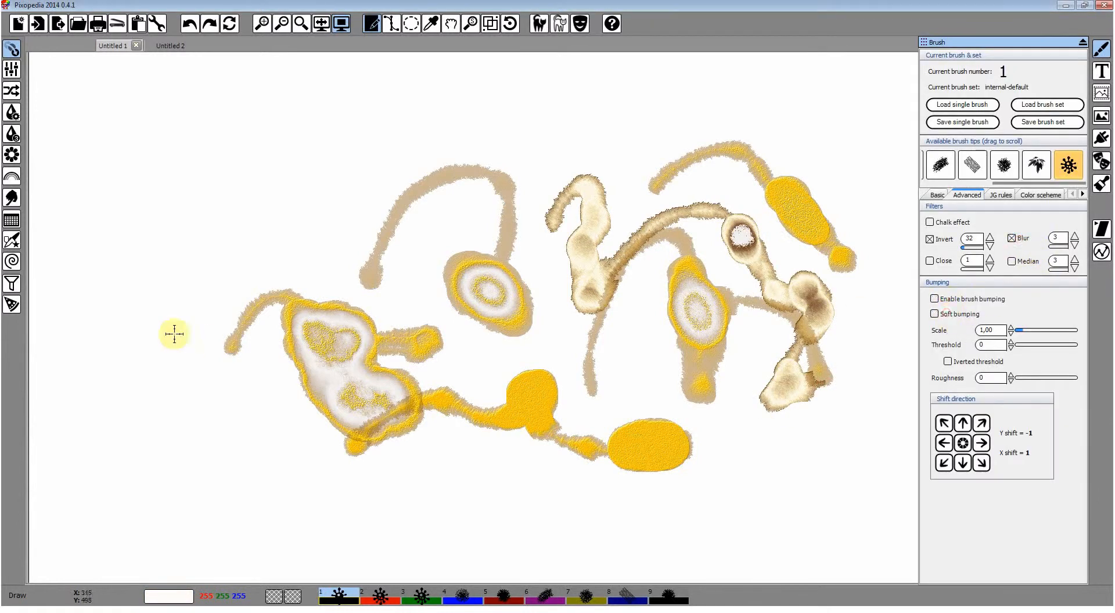
mouse_move(165, 323)
left_mouse_down()
mouse_move(343, 151)
mouse_move(306, 242)
mouse_move(496, 141)
mouse_move(552, 399)
mouse_move(622, 386)
mouse_move(726, 429)
mouse_move(867, 395)
left_mouse_up()
mouse_move(876, 349)
left_mouse_down()
mouse_move(652, 369)
mouse_move(666, 365)
left_mouse_up()
left_click(231, 26)
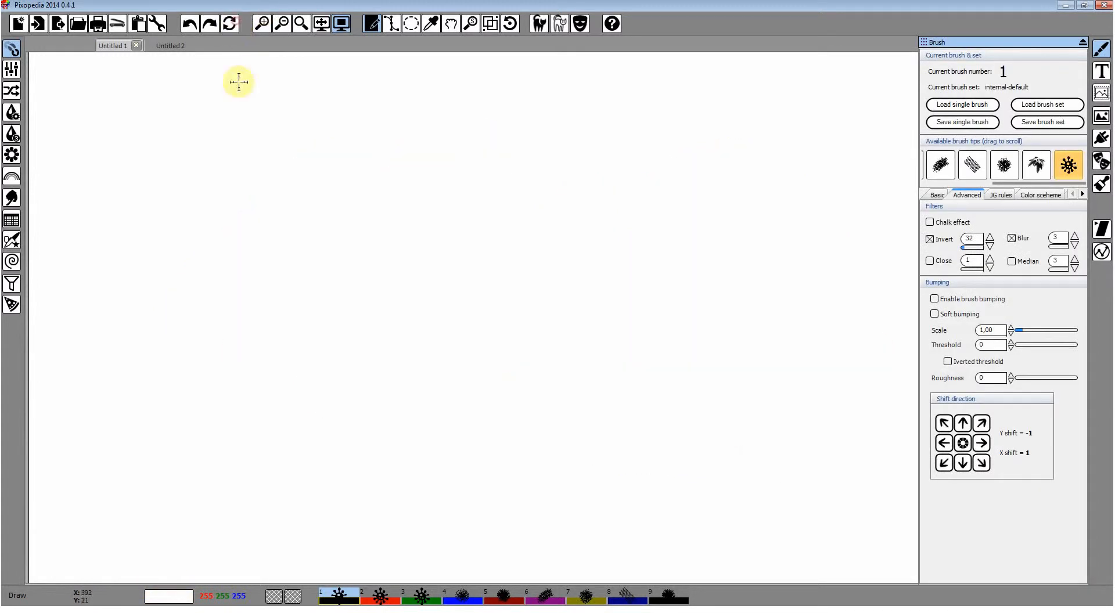
- Set the creation rule's four corner cells to XOR, test the brush with freehand strokes, and clear the canvas
left_click(938, 196)
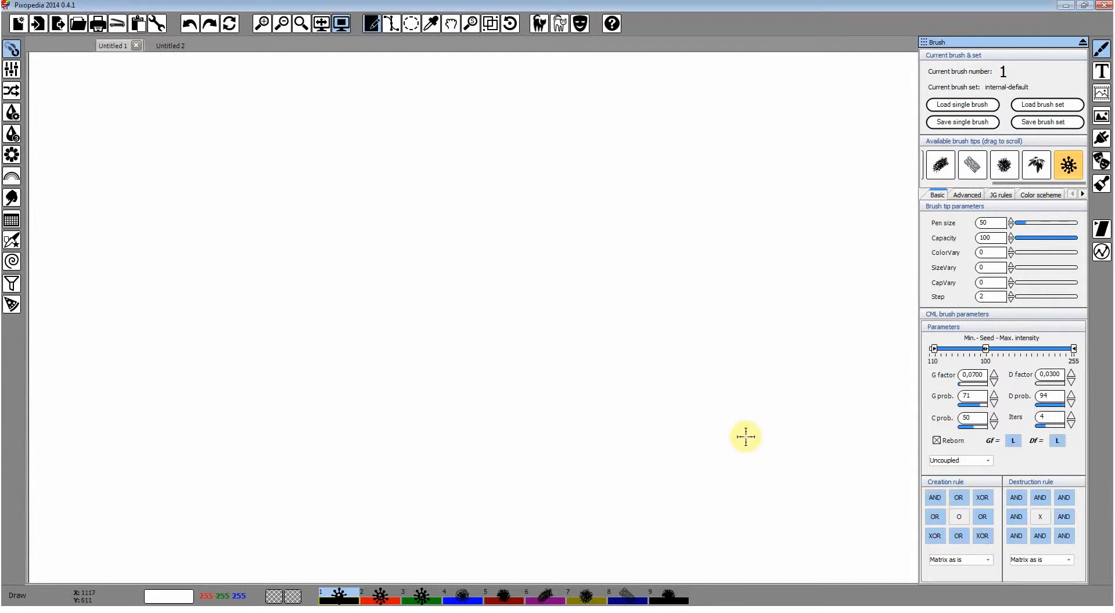
left_click_drag(502, 408, 618, 261)
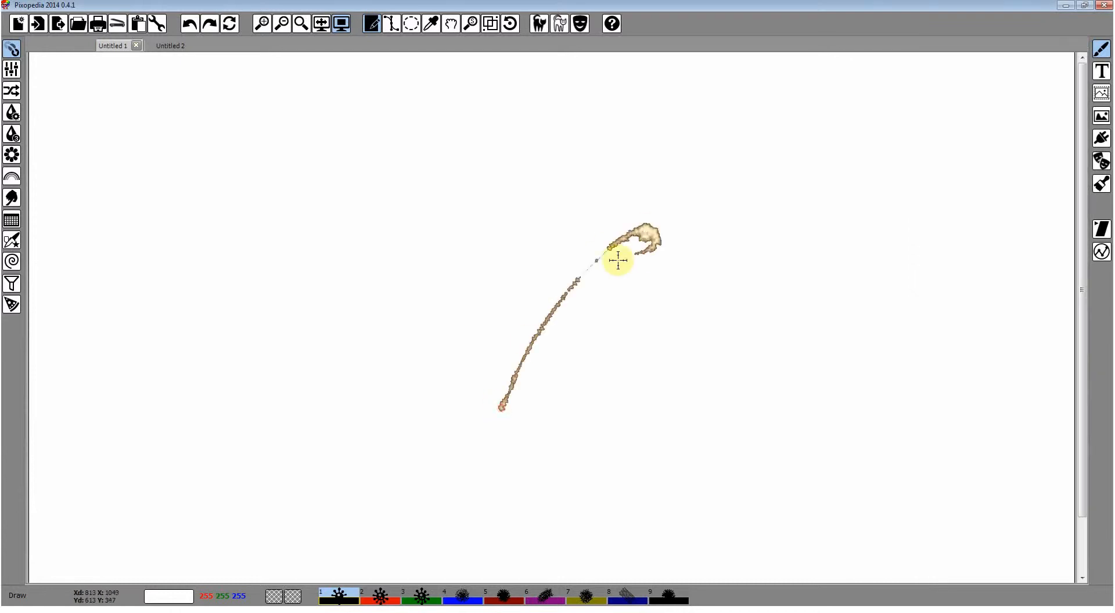
mouse_move(668, 418)
left_mouse_down()
mouse_move(731, 289)
mouse_move(737, 313)
mouse_move(708, 313)
mouse_move(684, 337)
mouse_move(584, 363)
mouse_move(638, 337)
mouse_move(639, 356)
mouse_move(656, 346)
mouse_move(641, 378)
mouse_move(556, 393)
mouse_move(539, 380)
mouse_move(562, 308)
mouse_move(539, 304)
mouse_move(607, 244)
mouse_move(628, 252)
mouse_move(591, 289)
mouse_move(601, 258)
mouse_move(459, 183)
mouse_move(453, 246)
mouse_move(574, 230)
mouse_move(536, 255)
mouse_move(556, 274)
mouse_move(551, 248)
mouse_move(578, 292)
mouse_move(610, 297)
left_mouse_up()
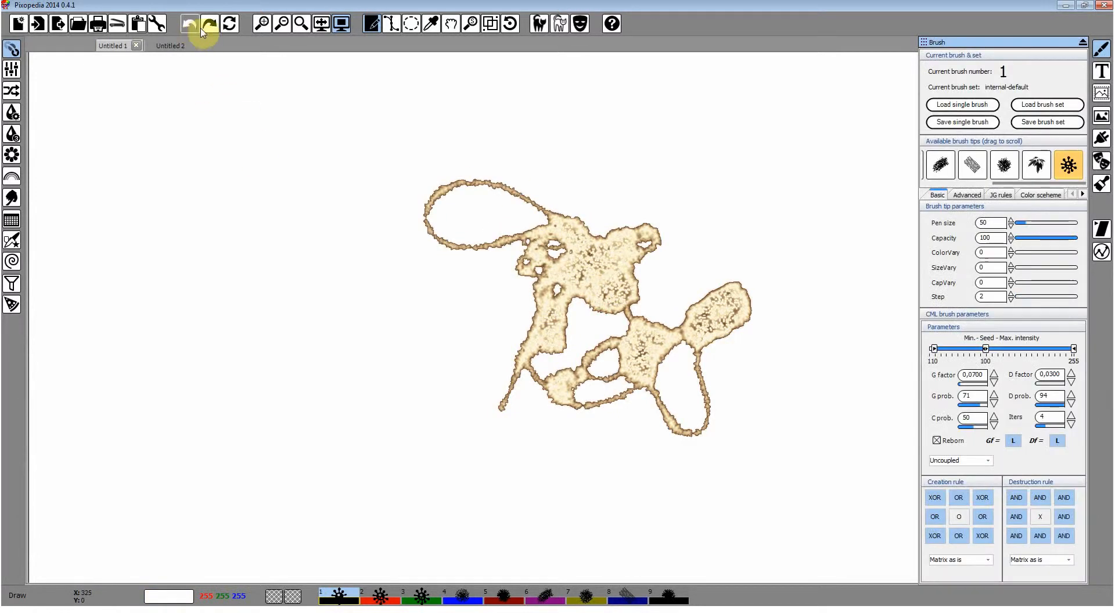
left_click(230, 26)
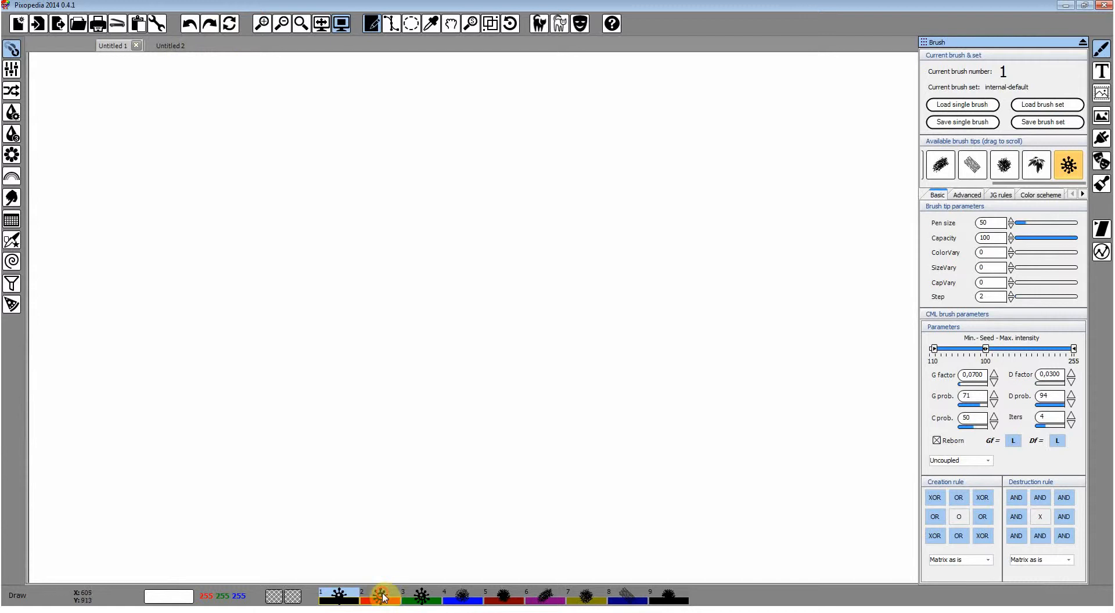
- Select brush 2 and paint freehand test strokes on the black canvas of Untitled 2
left_click(383, 596)
left_click(169, 46)
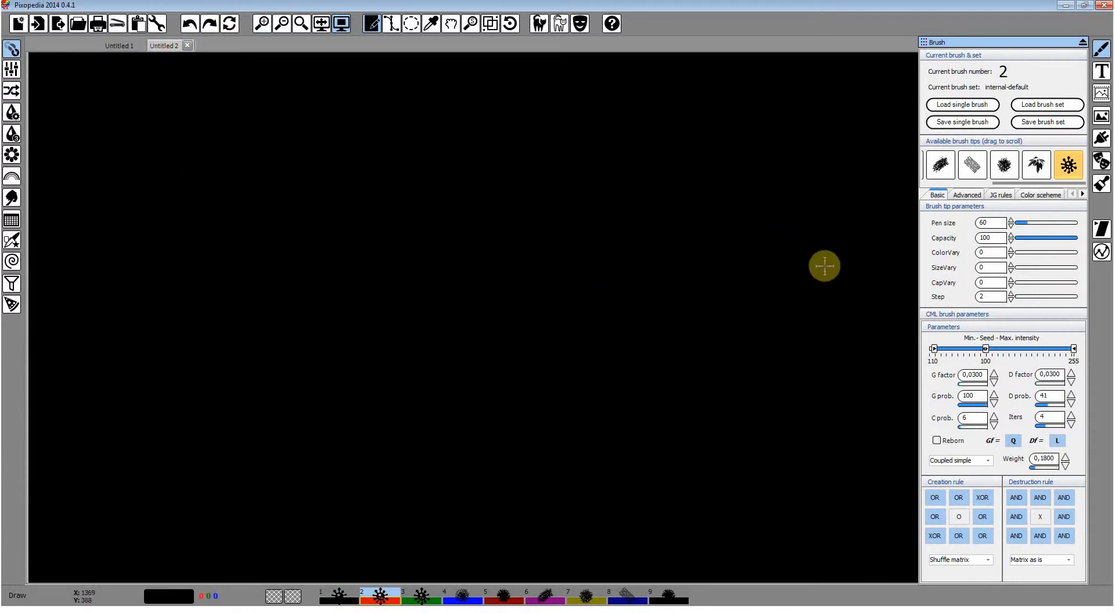
mouse_move(510, 380)
left_mouse_down()
mouse_move(534, 304)
mouse_move(607, 200)
mouse_move(581, 214)
mouse_move(555, 257)
mouse_move(515, 362)
mouse_move(502, 289)
mouse_move(412, 184)
mouse_move(465, 238)
mouse_move(501, 319)
mouse_move(489, 265)
mouse_move(426, 194)
mouse_move(397, 194)
mouse_move(376, 233)
mouse_move(411, 348)
mouse_move(465, 413)
mouse_move(592, 340)
mouse_move(645, 283)
mouse_move(711, 248)
mouse_move(644, 282)
mouse_move(618, 319)
left_mouse_up()
- Change the XOR corner cells of brush 2's creation rule to OR
left_click(934, 539)
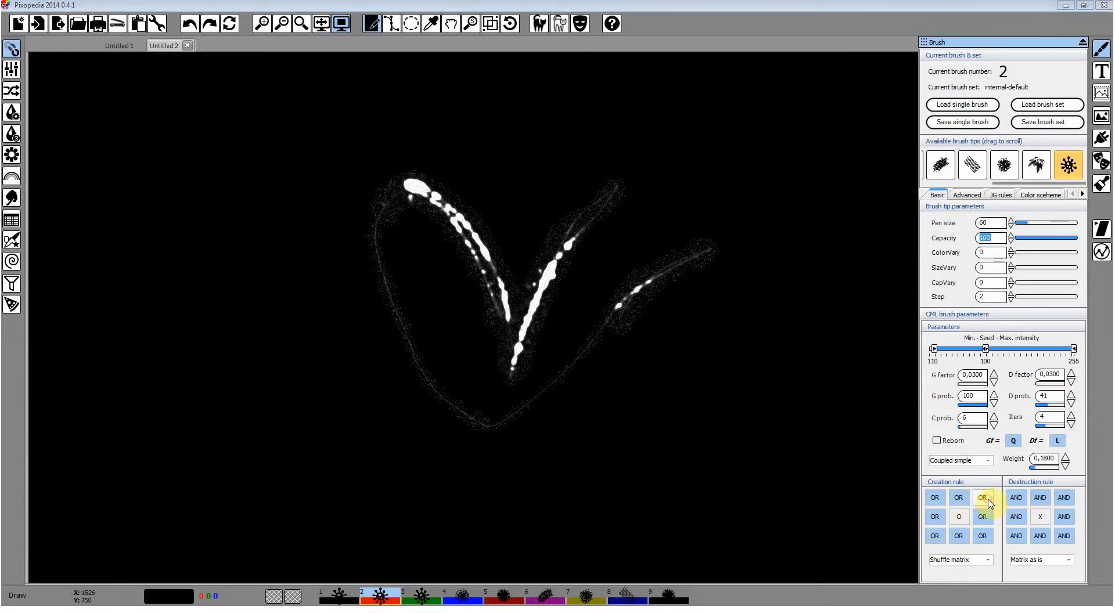
- Set brush 2's creation rule to Matrix as is and enable Reborn, testing the brush with freehand strokes on the black canvas
left_click(988, 560)
mouse_move(622, 435)
left_mouse_down()
mouse_move(727, 302)
mouse_move(655, 394)
mouse_move(676, 356)
mouse_move(661, 385)
mouse_move(756, 298)
mouse_move(866, 354)
mouse_move(815, 304)
mouse_move(796, 411)
mouse_move(799, 342)
mouse_move(829, 376)
mouse_move(900, 399)
mouse_move(871, 202)
mouse_move(782, 240)
mouse_move(756, 159)
mouse_move(774, 234)
mouse_move(761, 236)
left_mouse_up()
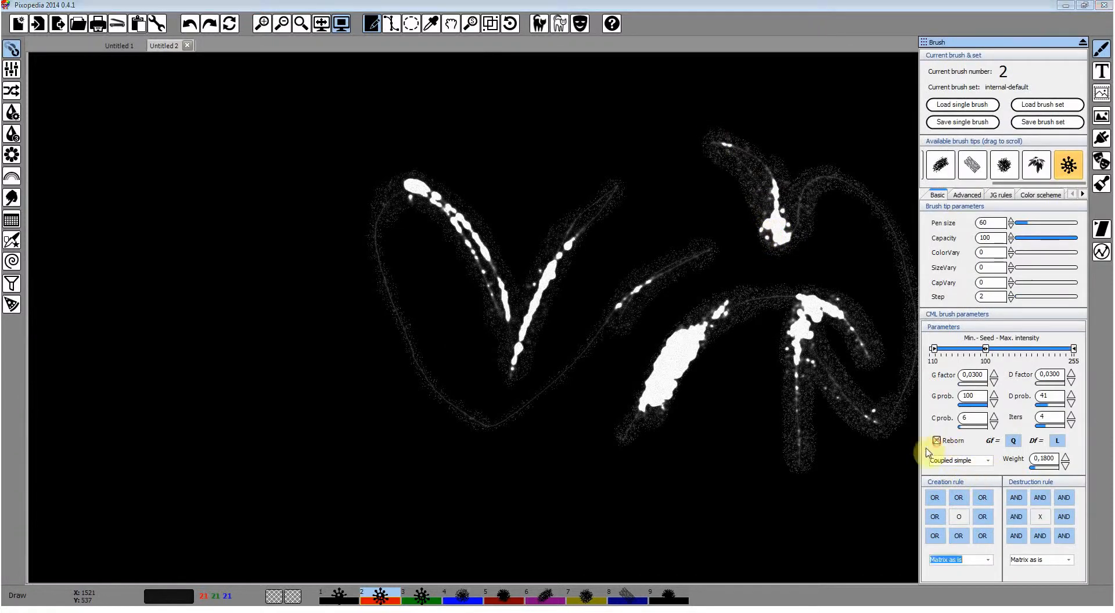
mouse_move(390, 503)
left_mouse_down()
mouse_move(473, 459)
mouse_move(463, 473)
mouse_move(473, 451)
mouse_move(438, 451)
mouse_move(325, 368)
left_mouse_up()
mouse_move(380, 427)
left_mouse_down()
mouse_move(334, 464)
mouse_move(404, 480)
left_mouse_up()
- Change brush 2's Gf function and paint a long looping freehand test stroke across the black canvas
mouse_move(897, 423)
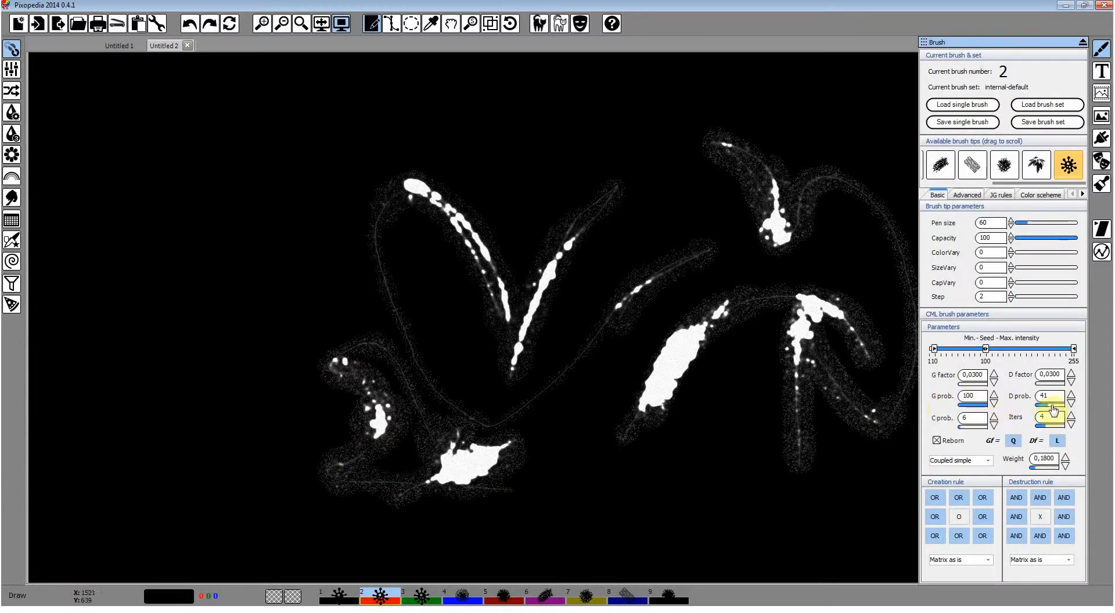
left_click(1012, 441)
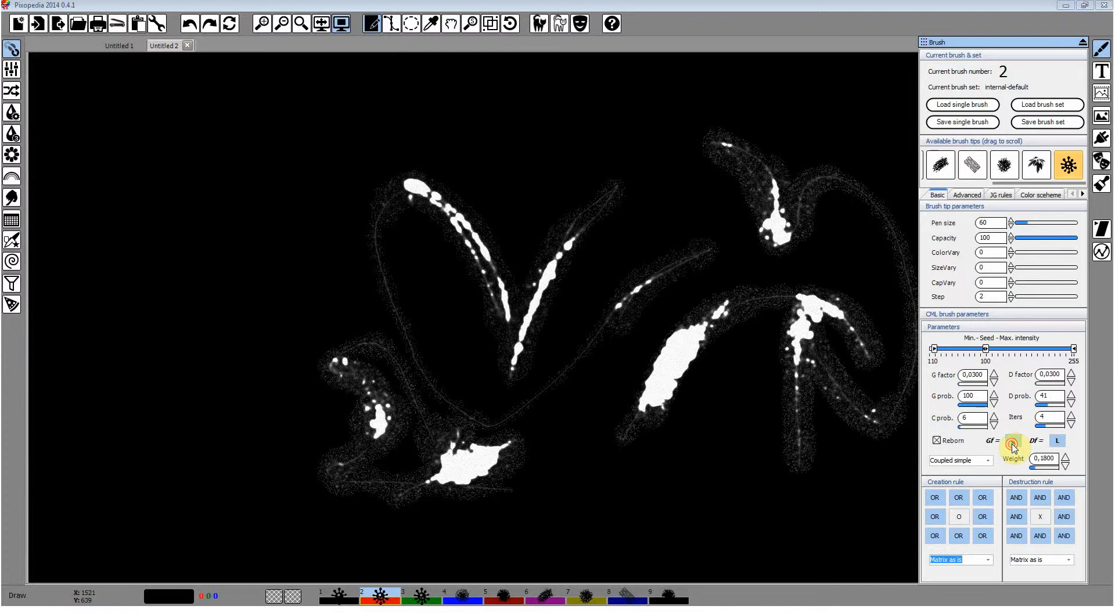
mouse_move(424, 408)
left_mouse_down()
mouse_move(471, 315)
mouse_move(456, 333)
mouse_move(429, 275)
mouse_move(358, 224)
mouse_move(292, 238)
mouse_move(239, 324)
mouse_move(252, 362)
mouse_move(365, 254)
mouse_move(495, 170)
mouse_move(632, 180)
mouse_move(617, 120)
mouse_move(558, 136)
mouse_move(602, 305)
mouse_move(649, 218)
mouse_move(722, 208)
mouse_move(782, 290)
left_mouse_up()
- Set the painting scheme to Primary color and paint long red freehand strokes across the black canvas
left_click(1040, 195)
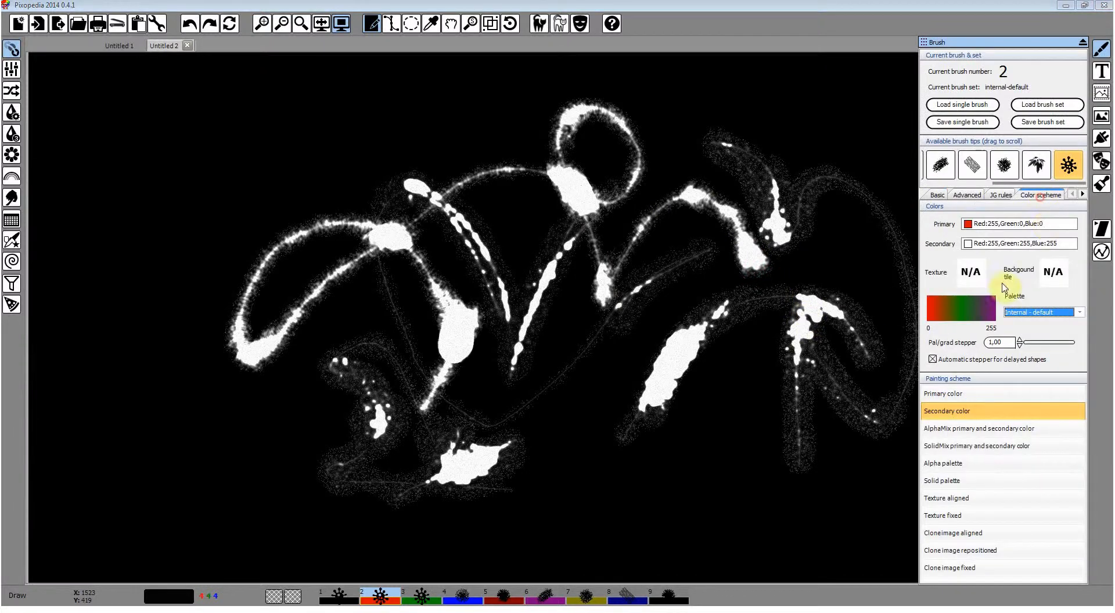
left_click(963, 413)
mouse_move(612, 456)
left_mouse_down()
mouse_move(626, 425)
mouse_move(669, 391)
mouse_move(719, 427)
mouse_move(747, 387)
mouse_move(629, 314)
mouse_move(562, 261)
mouse_move(566, 248)
mouse_move(448, 168)
mouse_move(367, 141)
mouse_move(251, 168)
mouse_move(238, 208)
mouse_move(279, 166)
mouse_move(327, 165)
mouse_move(424, 125)
mouse_move(501, 106)
mouse_move(646, 104)
mouse_move(733, 120)
mouse_move(835, 180)
mouse_move(894, 251)
mouse_move(890, 340)
mouse_move(854, 393)
mouse_move(747, 449)
mouse_move(710, 484)
mouse_move(602, 496)
mouse_move(556, 464)
mouse_move(324, 422)
mouse_move(215, 425)
mouse_move(239, 436)
mouse_move(290, 411)
mouse_move(327, 427)
mouse_move(435, 371)
mouse_move(594, 374)
left_mouse_up()
key("b")
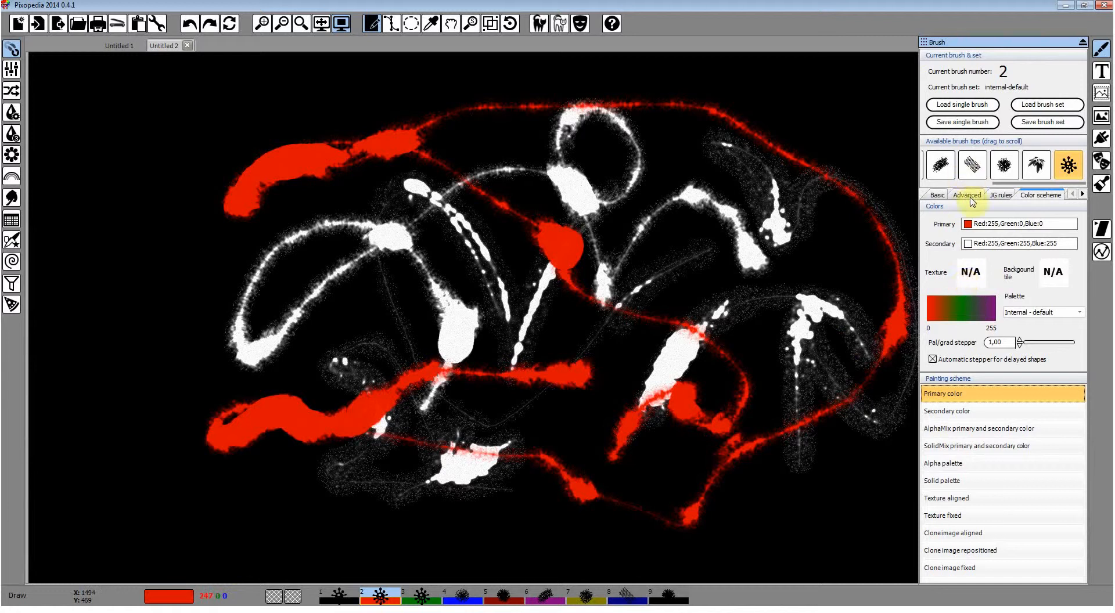
- Enable the Invert filter for brush 2 with a value of 32 and test it with freehand strokes
left_click(969, 197)
key("b")
mouse_move(731, 379)
left_mouse_down()
mouse_move(870, 165)
mouse_move(937, 179)
mouse_move(978, 319)
mouse_move(979, 413)
mouse_move(959, 465)
mouse_move(837, 502)
mouse_move(825, 528)
mouse_move(939, 521)
mouse_move(991, 490)
mouse_move(1026, 440)
mouse_move(1020, 224)
mouse_move(942, 107)
mouse_move(839, 120)
left_mouse_up()
key("b")
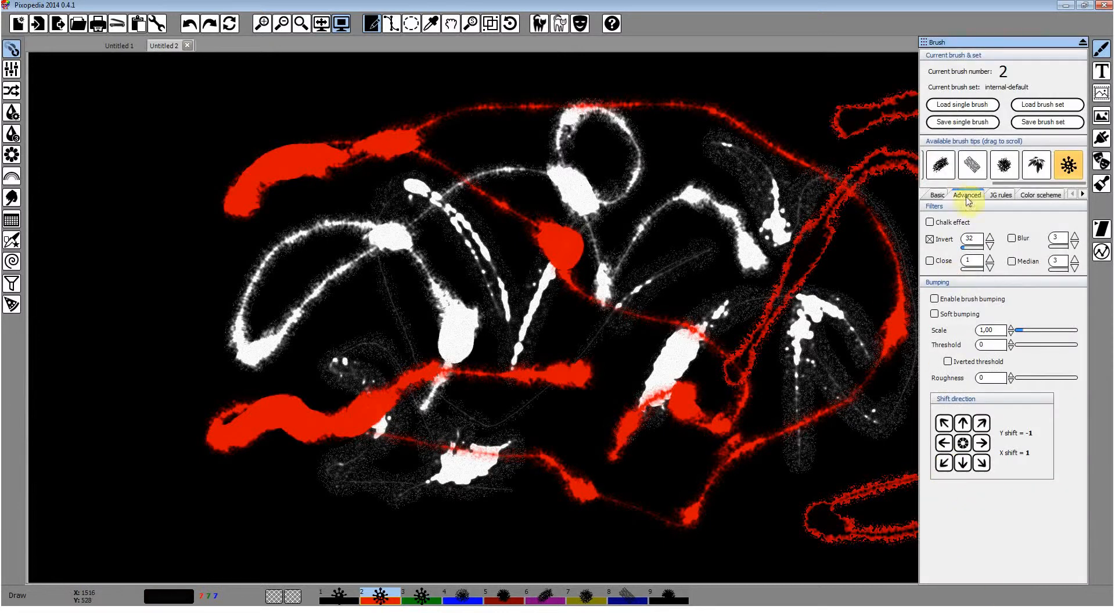
- Select brush 3 on the white canvas of Untitled 1 and paint a cluster of three green leaf-like strokes
left_click(127, 50)
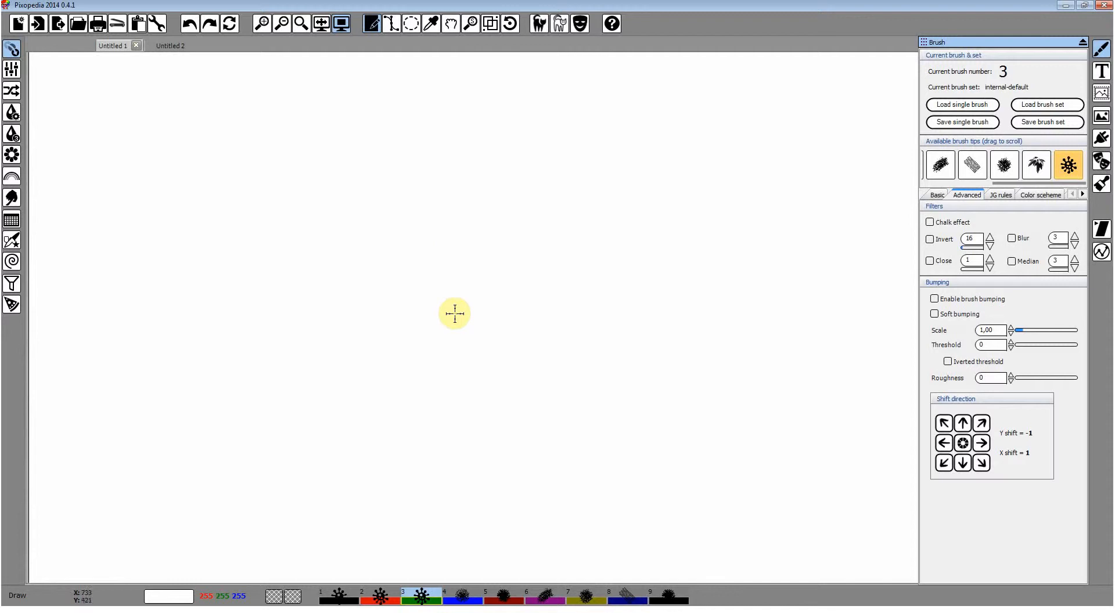
key("b")
mouse_move(530, 187)
left_mouse_down()
mouse_move(453, 331)
mouse_move(451, 363)
left_mouse_up()
mouse_move(636, 216)
left_mouse_down()
mouse_move(553, 228)
mouse_move(520, 249)
left_mouse_up()
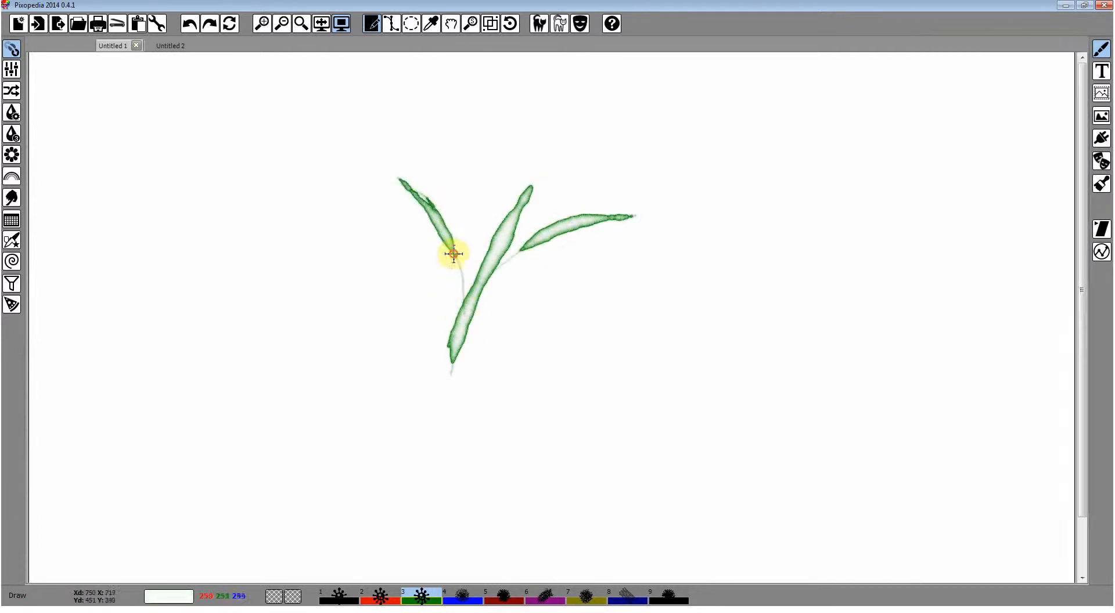
key("b")
- Paint a second plant with four leaf-like strokes below and beside the first one using brush 3
left_click(937, 196)
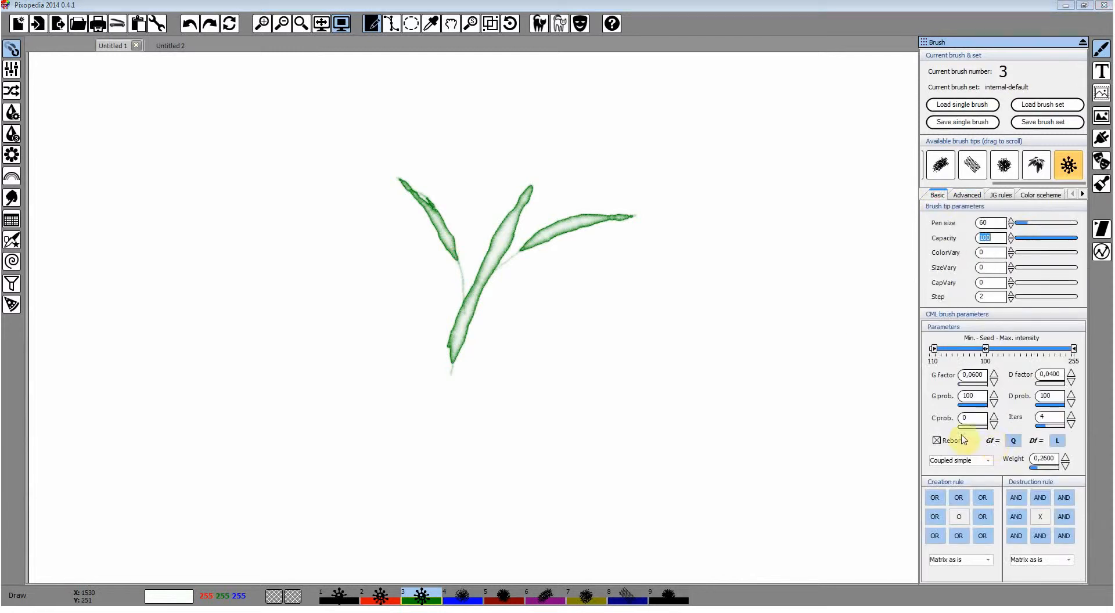
left_click(634, 454)
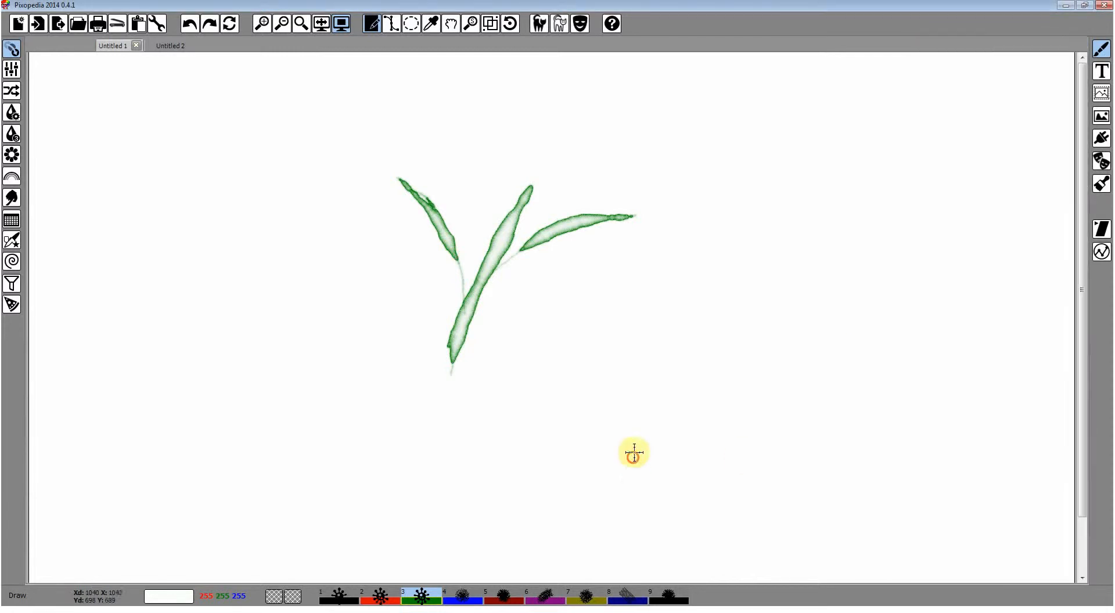
mouse_move(660, 369)
left_mouse_down()
mouse_move(637, 430)
mouse_move(672, 393)
left_mouse_up()
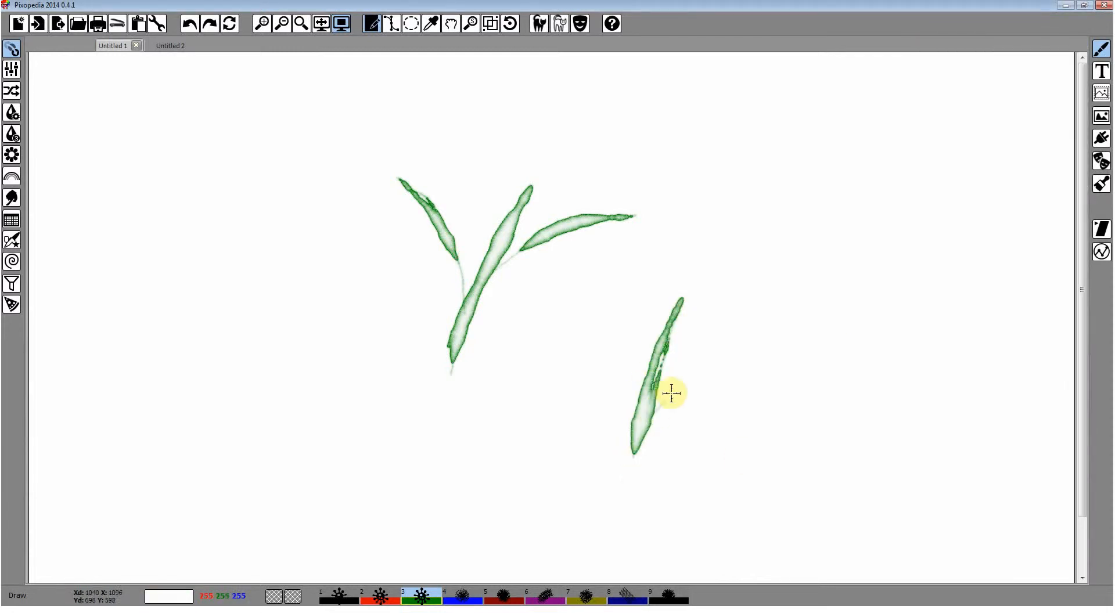
mouse_move(745, 347)
left_mouse_down()
mouse_move(693, 381)
mouse_move(624, 332)
mouse_move(563, 260)
mouse_move(598, 295)
left_mouse_up()
mouse_move(619, 343)
left_mouse_down()
mouse_move(637, 428)
mouse_move(556, 327)
mouse_move(616, 393)
left_mouse_up()
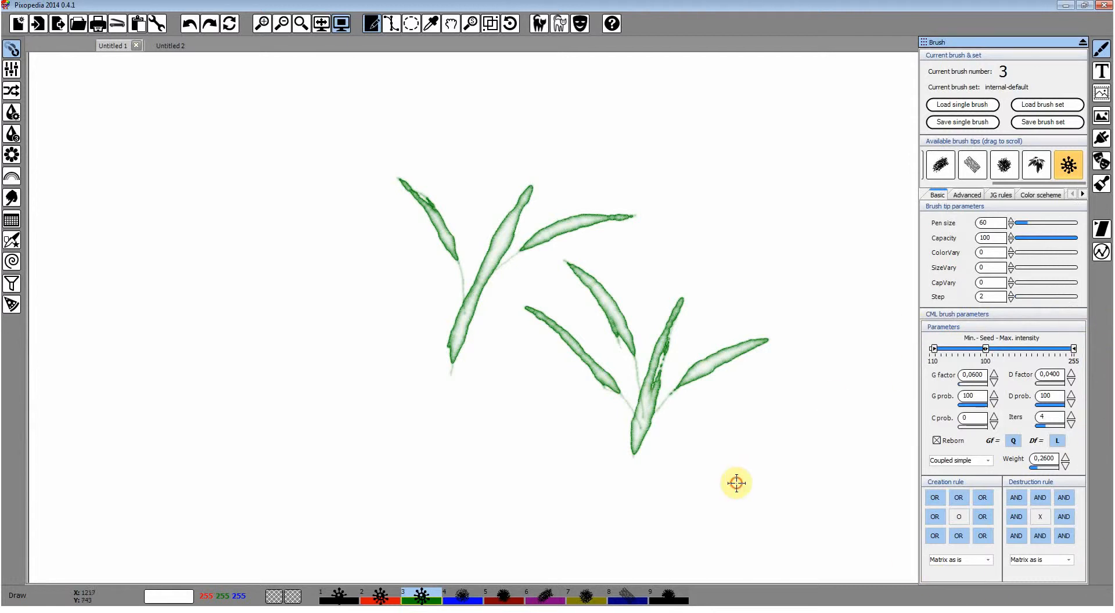
- Add two tall leaf-like strokes beside the second plant and another pair of leaves below the first plant
mouse_move(736, 483)
left_mouse_down()
mouse_move(797, 341)
mouse_move(802, 358)
left_mouse_up()
mouse_move(756, 452)
left_mouse_down()
mouse_move(765, 331)
mouse_move(718, 185)
left_mouse_up()
left_click_drag(751, 256, 755, 308)
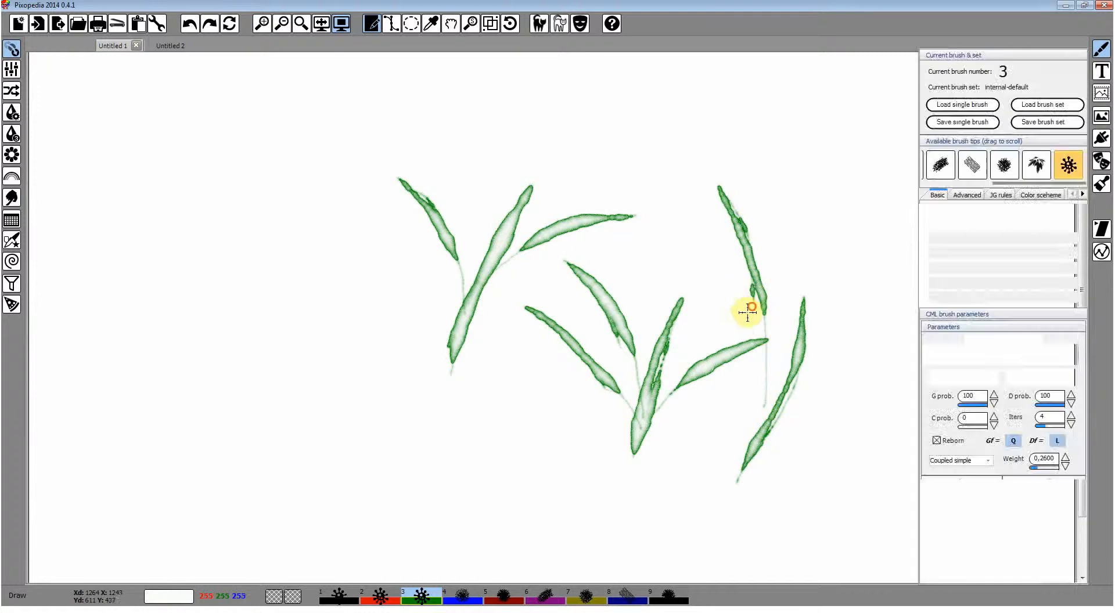
left_click_drag(457, 488, 469, 462)
mouse_move(563, 390)
left_mouse_down()
mouse_move(501, 417)
mouse_move(458, 485)
left_mouse_up()
left_click_drag(462, 464, 404, 355)
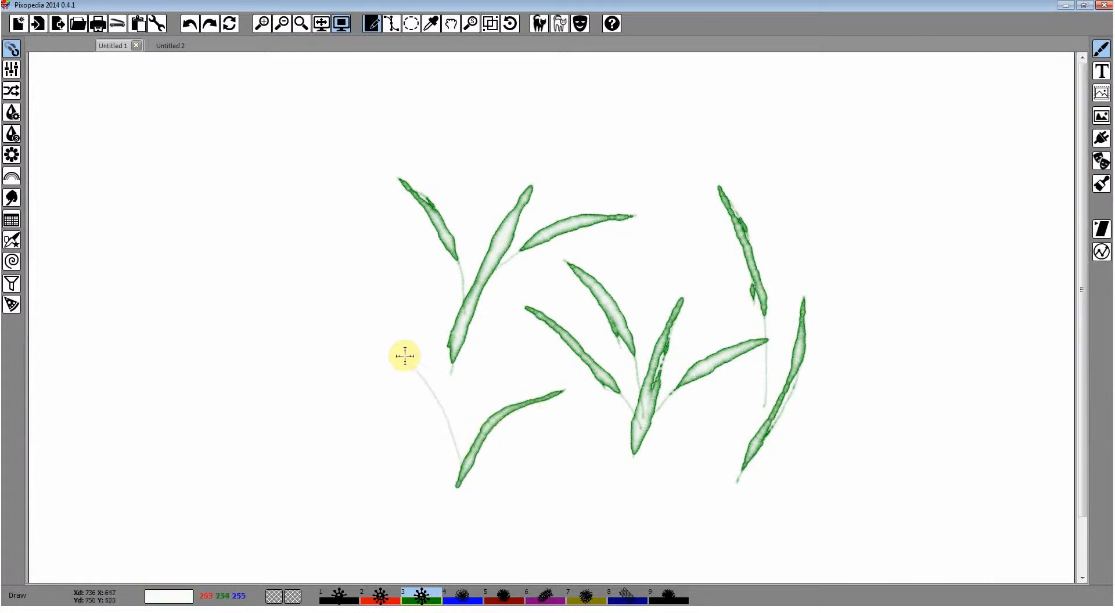
left_click(448, 443)
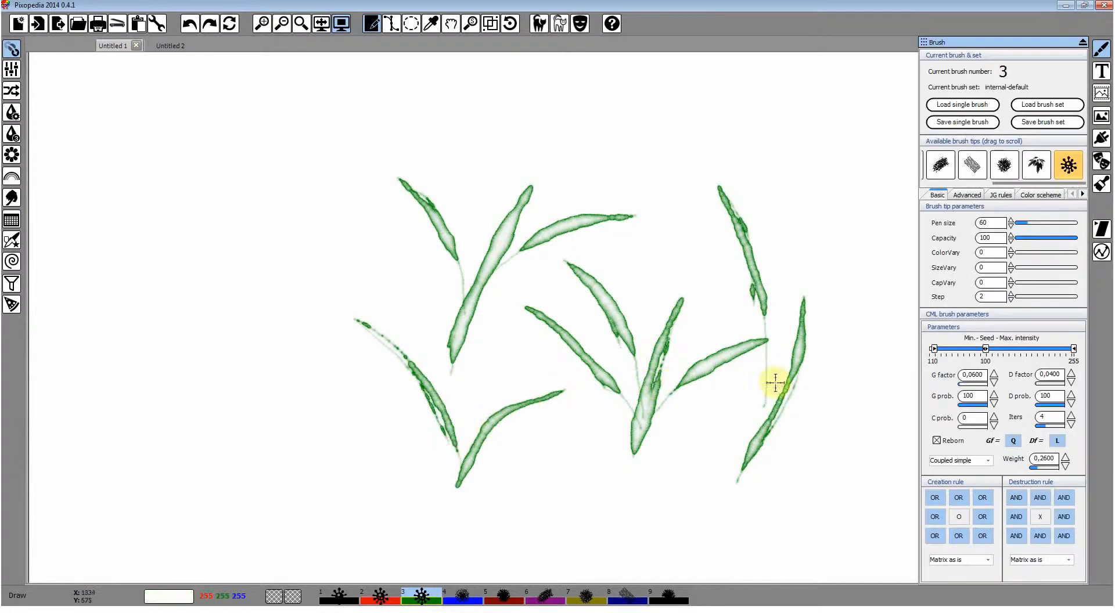
- Set brush 3's Gf function to Ni and test it with freehand strokes before and after clearing the canvas
left_click(1013, 441)
left_click_drag(791, 482, 837, 408)
mouse_move(813, 317)
left_mouse_down()
mouse_move(832, 237)
mouse_move(823, 190)
mouse_move(707, 120)
mouse_move(652, 142)
mouse_move(444, 117)
mouse_move(297, 227)
mouse_move(303, 370)
mouse_move(316, 408)
mouse_move(359, 321)
mouse_move(461, 328)
mouse_move(525, 374)
mouse_move(567, 296)
mouse_move(649, 241)
mouse_move(685, 258)
left_mouse_up()
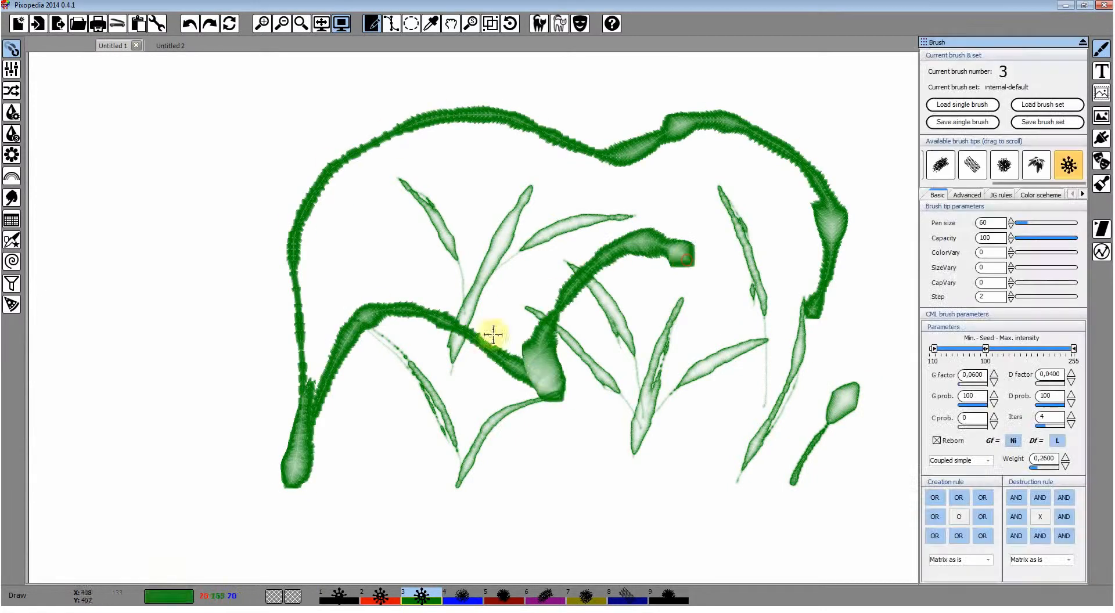
left_click(230, 26)
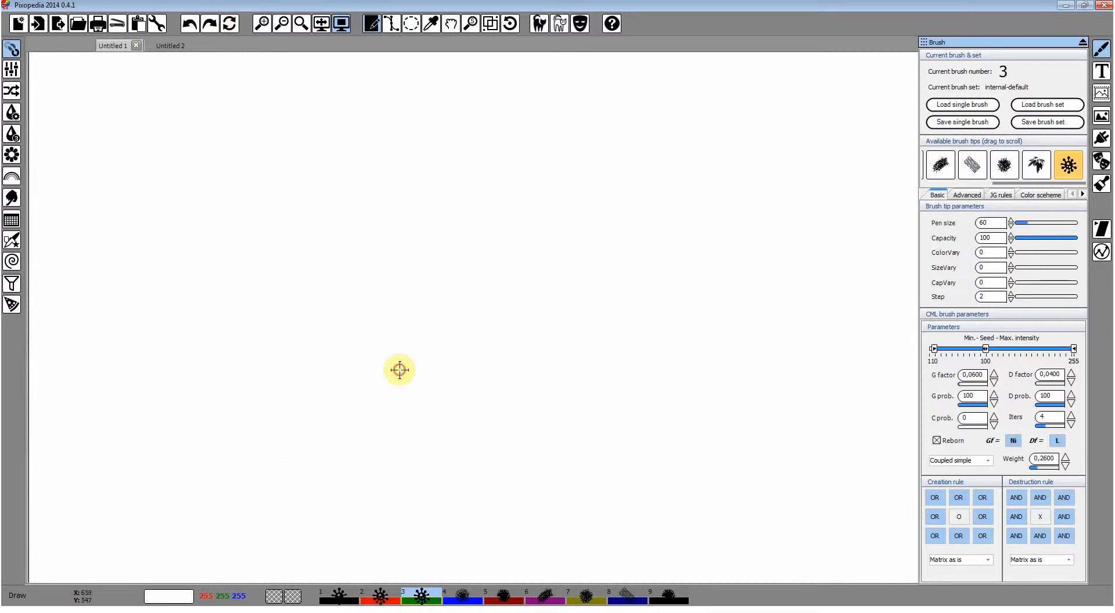
mouse_move(398, 369)
left_mouse_down()
mouse_move(258, 163)
mouse_move(429, 276)
mouse_move(486, 227)
mouse_move(532, 216)
mouse_move(444, 319)
mouse_move(536, 287)
mouse_move(620, 349)
mouse_move(679, 280)
mouse_move(604, 268)
mouse_move(577, 469)
mouse_move(566, 421)
mouse_move(476, 388)
mouse_move(422, 429)
mouse_move(566, 372)
mouse_move(695, 357)
mouse_move(749, 364)
left_mouse_up()
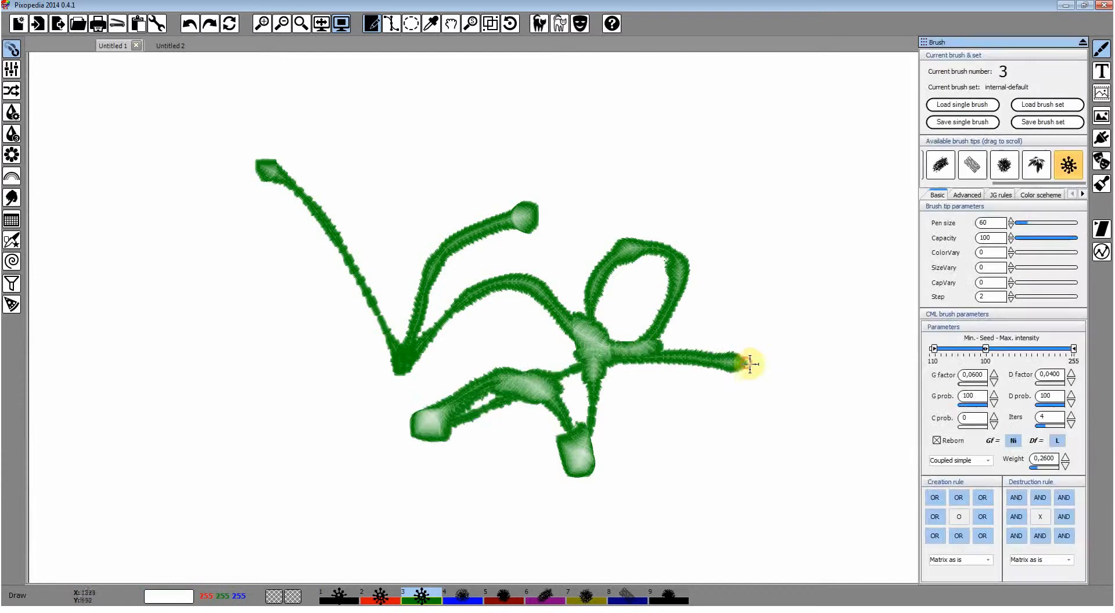
- Enable brush bumping and soft bumping with a scale of 0,80, and paint a freehand test stroke
left_click(967, 195)
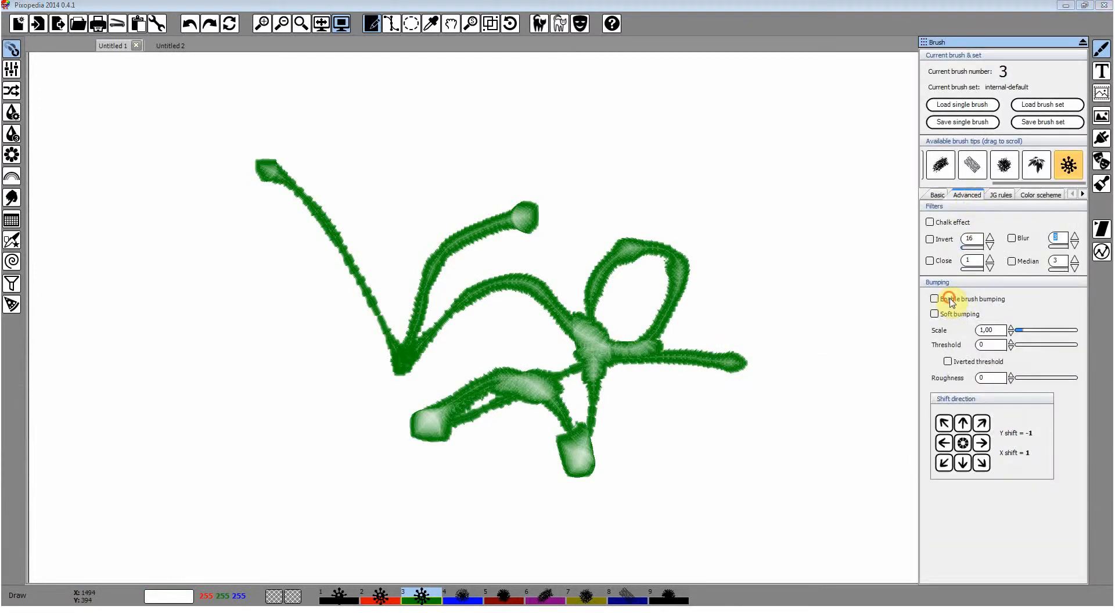
left_click(1010, 334)
mouse_move(819, 350)
left_mouse_down()
mouse_move(754, 142)
mouse_move(762, 246)
left_mouse_up()
- Set the Invert value to 22 but leave that filter off, enable the Blur filter at 3, and paint a test stroke
left_click(931, 241)
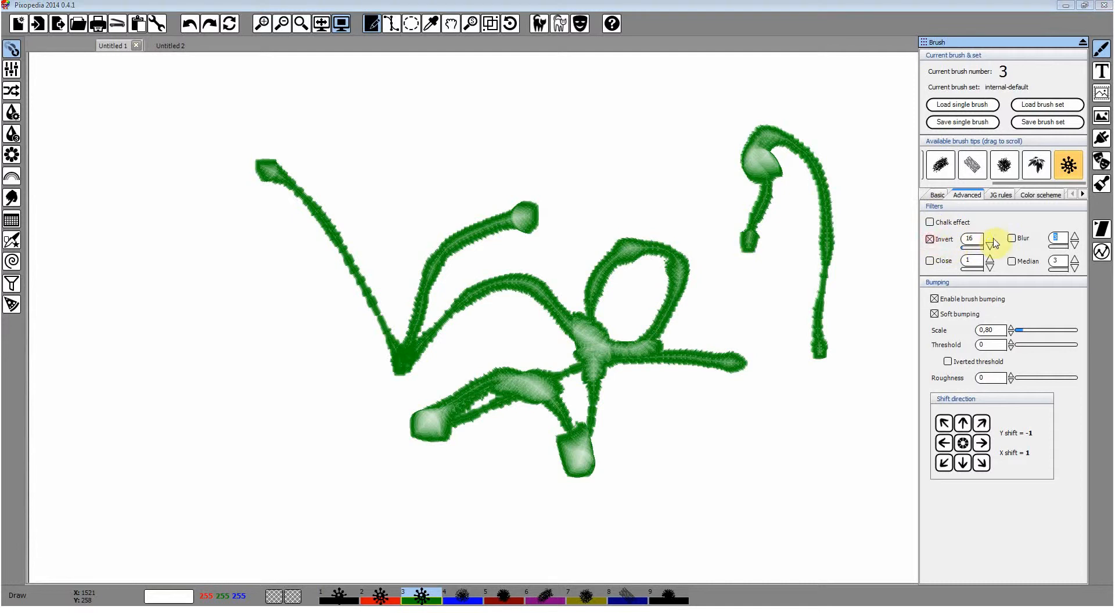
left_click(937, 239)
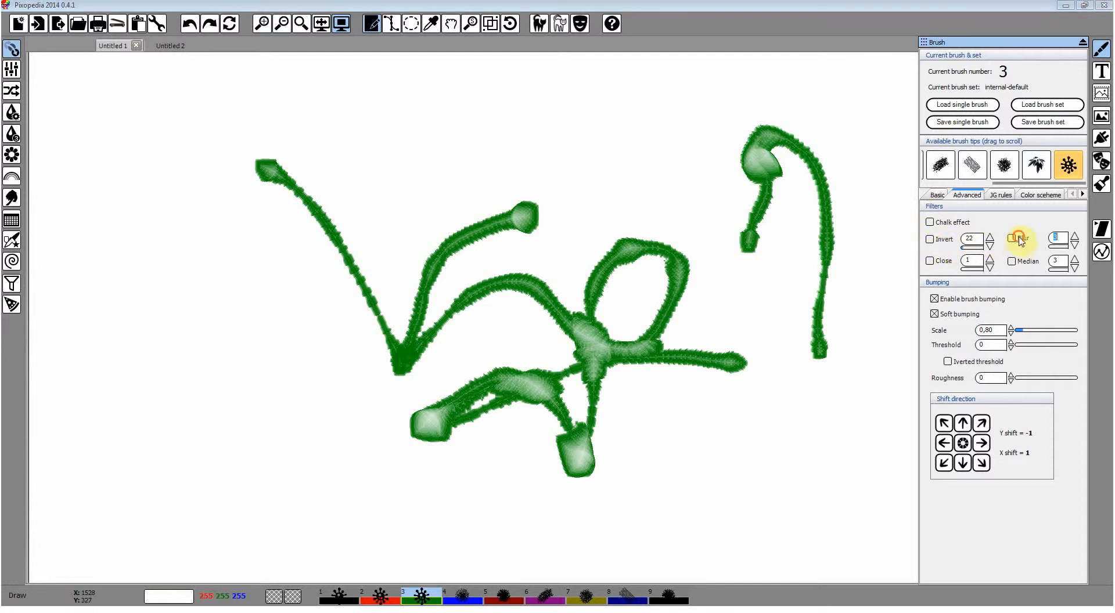
mouse_move(784, 438)
left_mouse_down()
mouse_move(859, 390)
mouse_move(902, 341)
mouse_move(931, 234)
mouse_move(932, 393)
left_mouse_up()
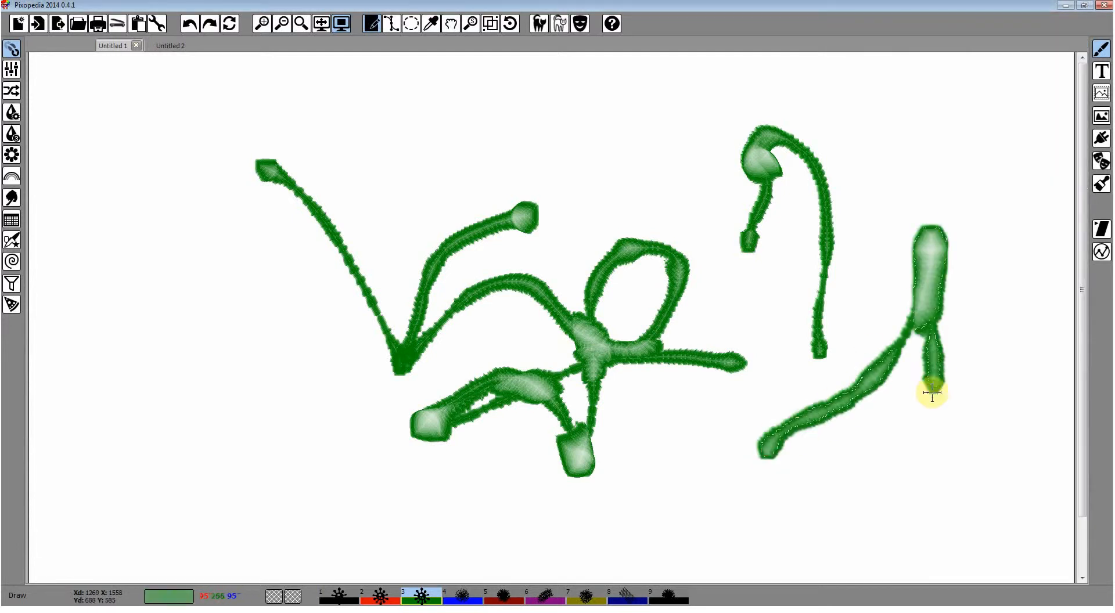
- Turn off brush bumping and soft bumping, and paint freehand test strokes with only the Blur filter active
left_click(936, 299)
mouse_move(251, 414)
left_mouse_down()
mouse_move(275, 357)
mouse_move(341, 454)
mouse_move(336, 334)
mouse_move(416, 216)
mouse_move(609, 179)
mouse_move(715, 212)
left_mouse_up()
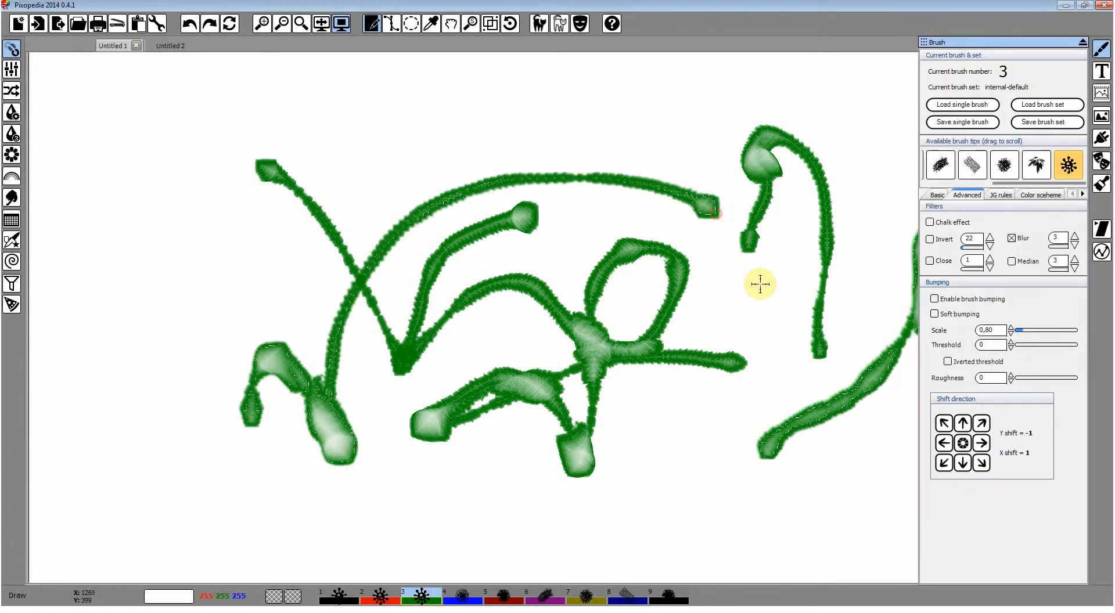
left_click_drag(741, 316, 892, 173)
- Enable the Invert filter at 26 alongside Blur and paint a long curved test stroke
left_click(931, 241)
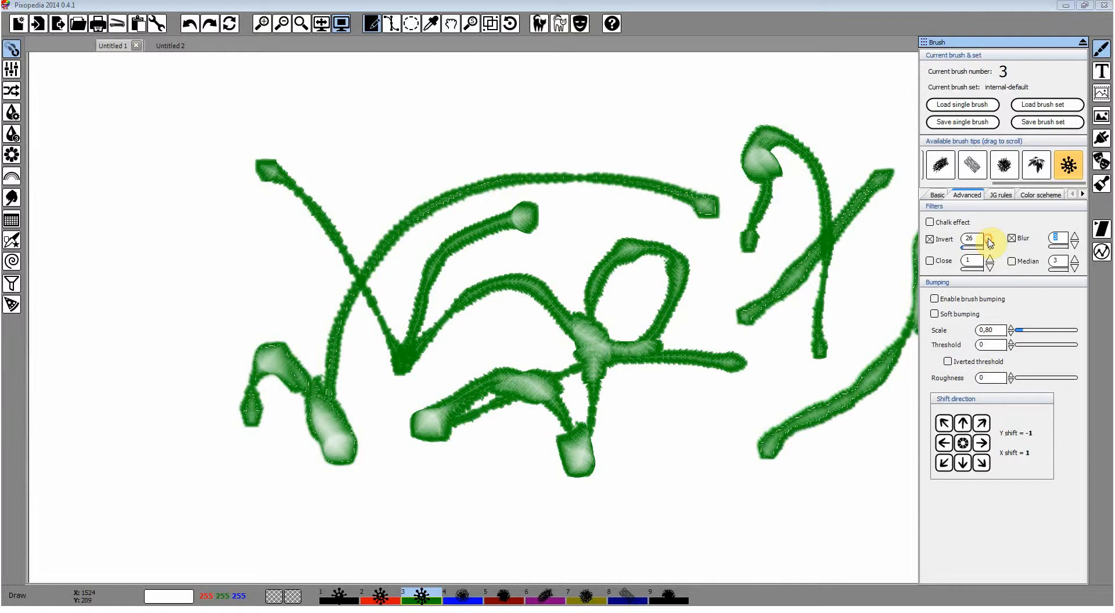
mouse_move(652, 473)
left_mouse_down()
mouse_move(777, 292)
mouse_move(654, 194)
mouse_move(594, 277)
mouse_move(524, 182)
left_mouse_up()
- Enable brush bumping and soft bumping again, set the shift to X 2 and Y 0, and paint test strokes
left_click(936, 312)
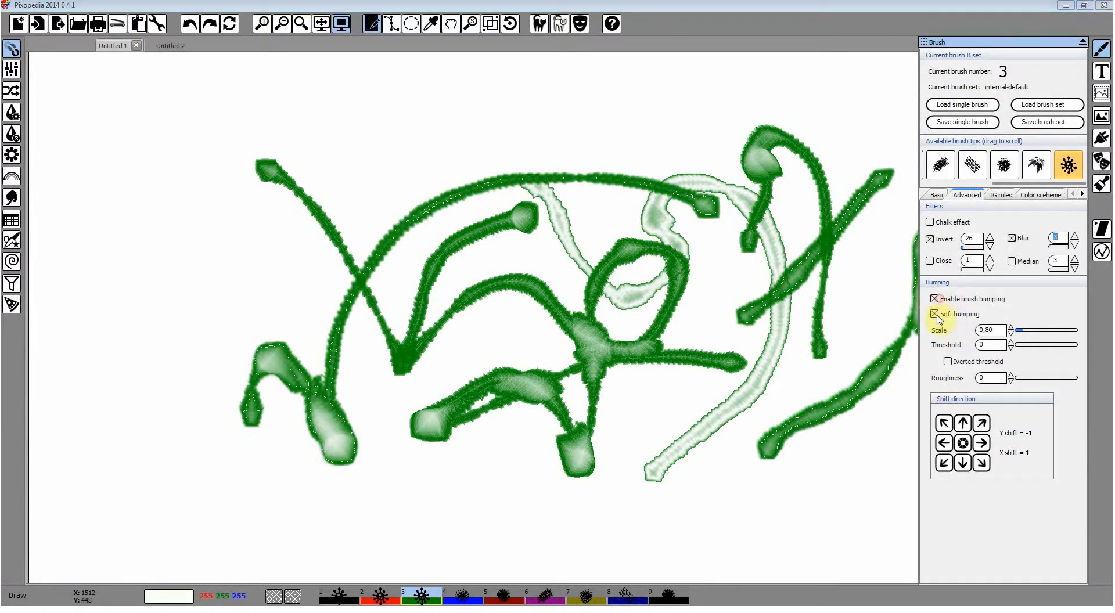
left_click_drag(682, 498, 859, 323)
mouse_move(721, 451)
left_mouse_down()
mouse_move(876, 468)
mouse_move(726, 457)
left_mouse_up()
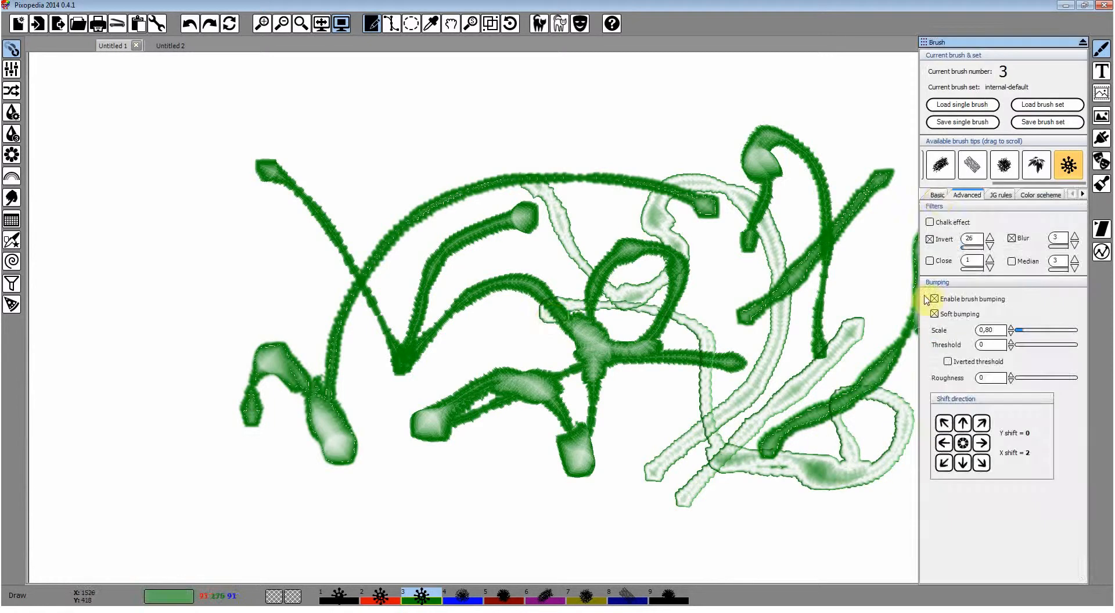
- Disable Reborn and set D prob. to 43 for brush 3, testing the changes with short freehand strokes
left_click(937, 196)
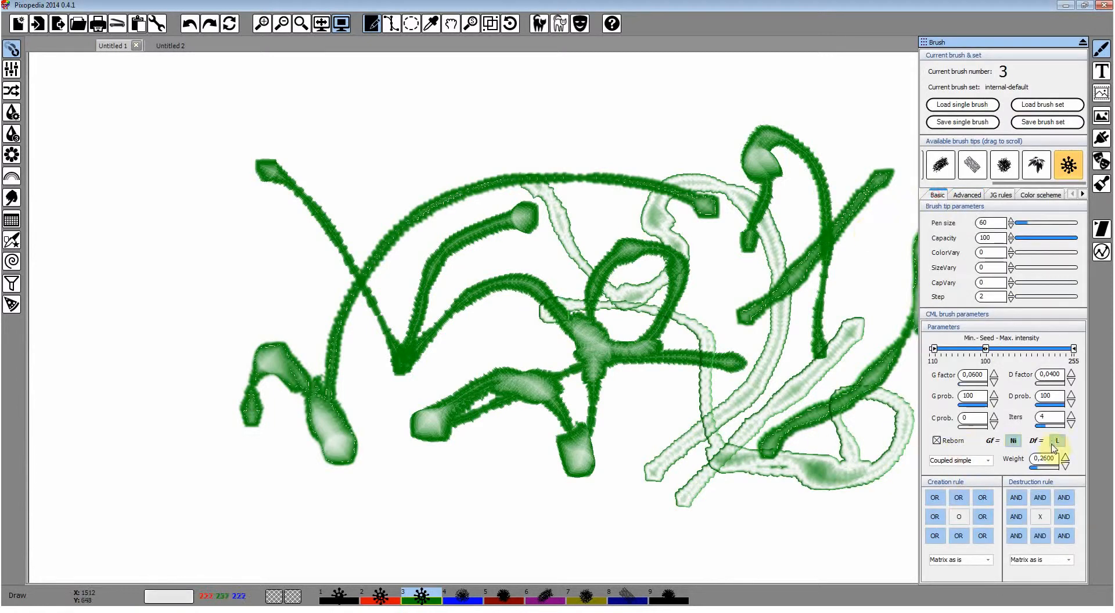
left_click(937, 441)
mouse_move(499, 543)
left_mouse_down()
mouse_move(575, 518)
mouse_move(672, 523)
left_mouse_up()
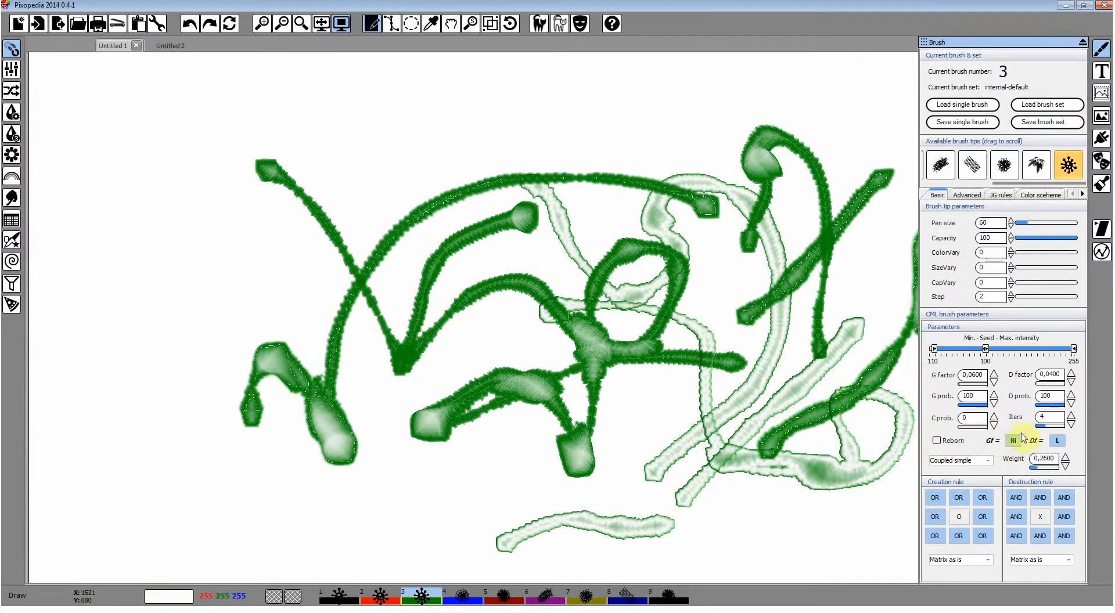
mouse_move(276, 514)
left_mouse_down()
mouse_move(324, 478)
mouse_move(494, 464)
left_mouse_up()
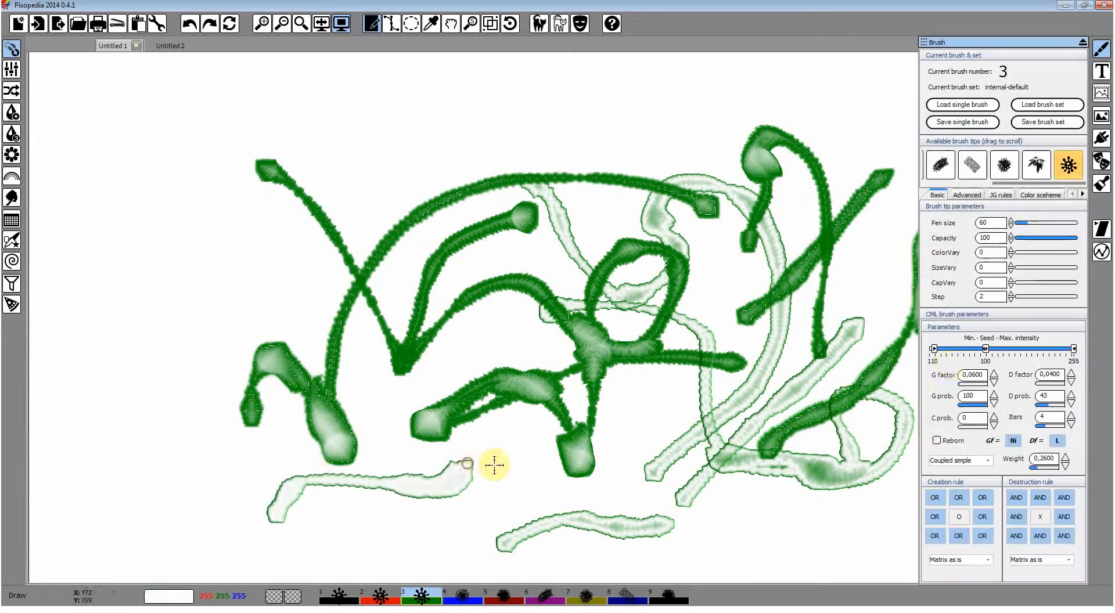
- Turn off the Invert filter while keeping Blur and bumping on, and paint long freehand strokes across the canvas
left_click(967, 195)
left_click(931, 240)
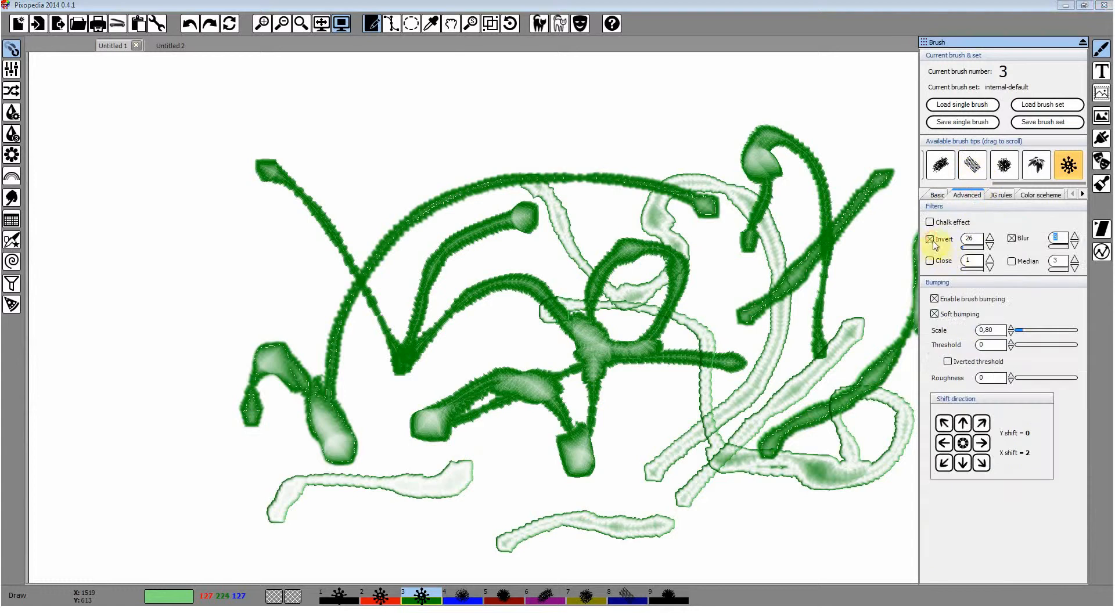
mouse_move(396, 468)
left_mouse_down()
mouse_move(496, 407)
mouse_move(537, 353)
mouse_move(561, 204)
mouse_move(511, 161)
mouse_move(405, 174)
mouse_move(314, 158)
mouse_move(199, 209)
mouse_move(191, 373)
mouse_move(258, 267)
mouse_move(310, 237)
mouse_move(433, 191)
mouse_move(528, 237)
mouse_move(640, 477)
mouse_move(696, 331)
mouse_move(792, 258)
mouse_move(763, 274)
mouse_move(627, 266)
mouse_move(469, 277)
left_mouse_up()
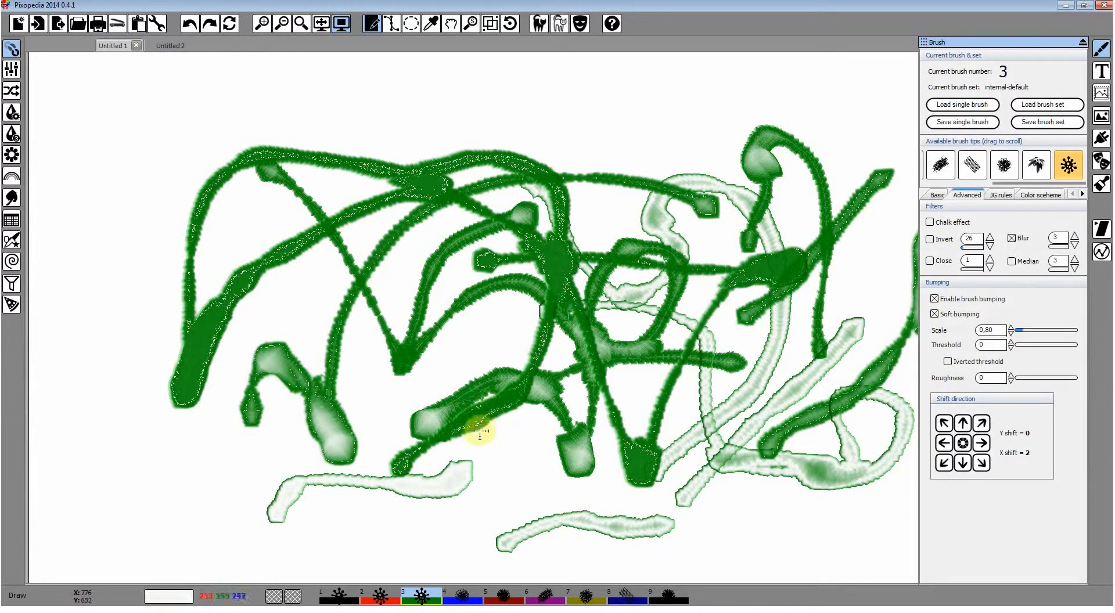